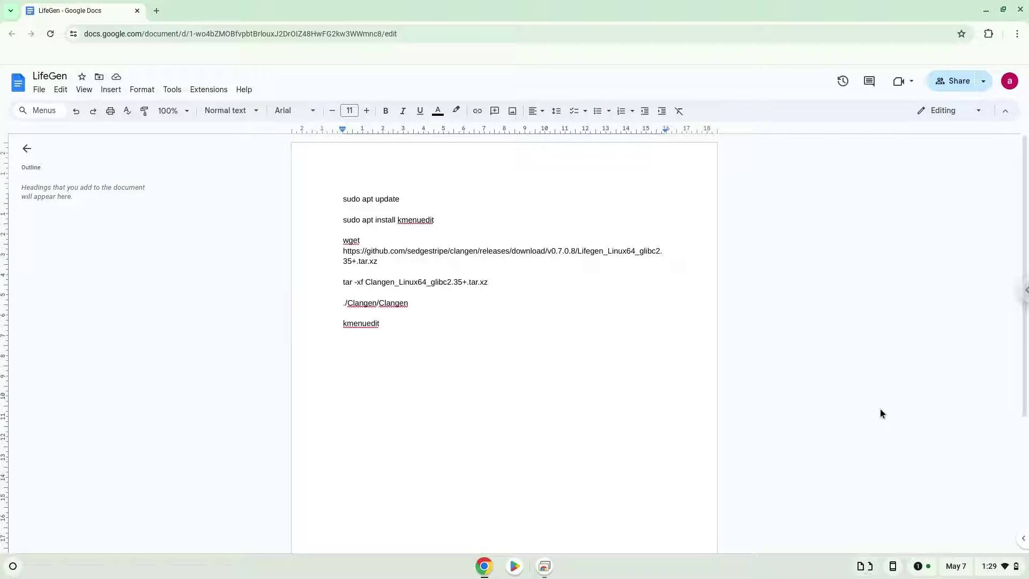
- Install the Linux development environment from About ChromeOS with the recommended 10.0 GB disk
{"action": "left_click", "coordinate": [986, 567]}
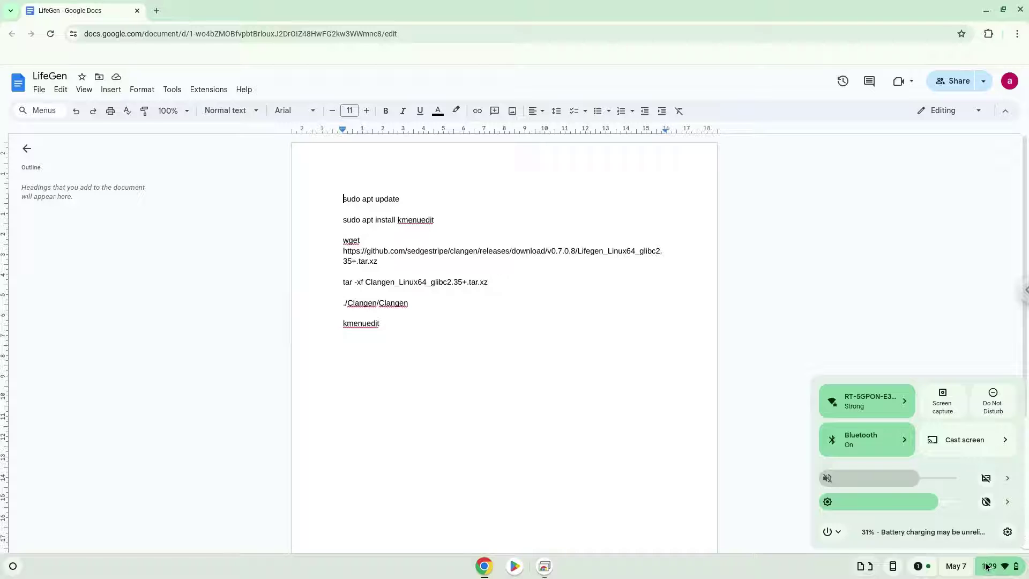
{"action": "left_click", "coordinate": [1007, 532]}
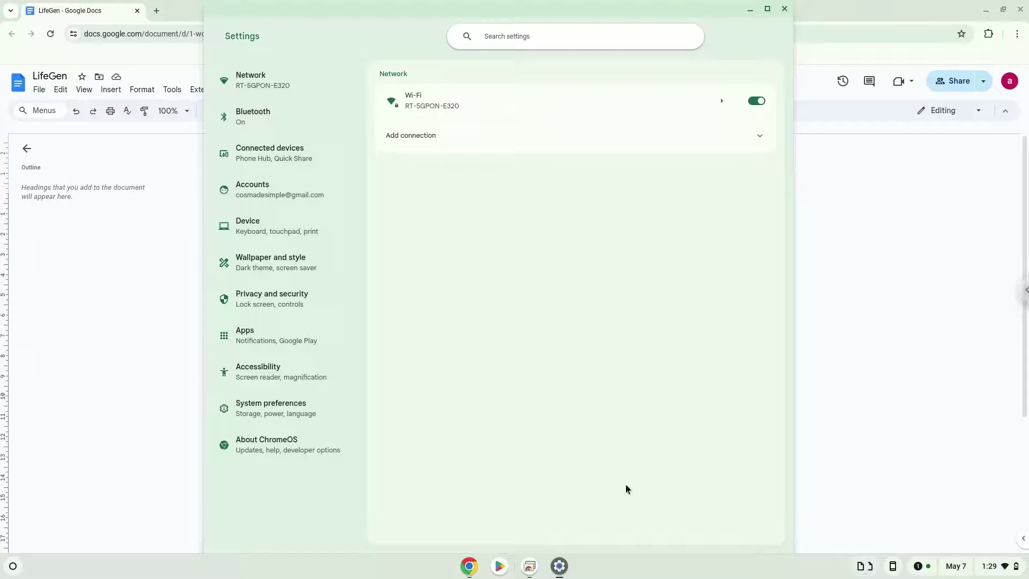
{"action": "left_click", "coordinate": [291, 443]}
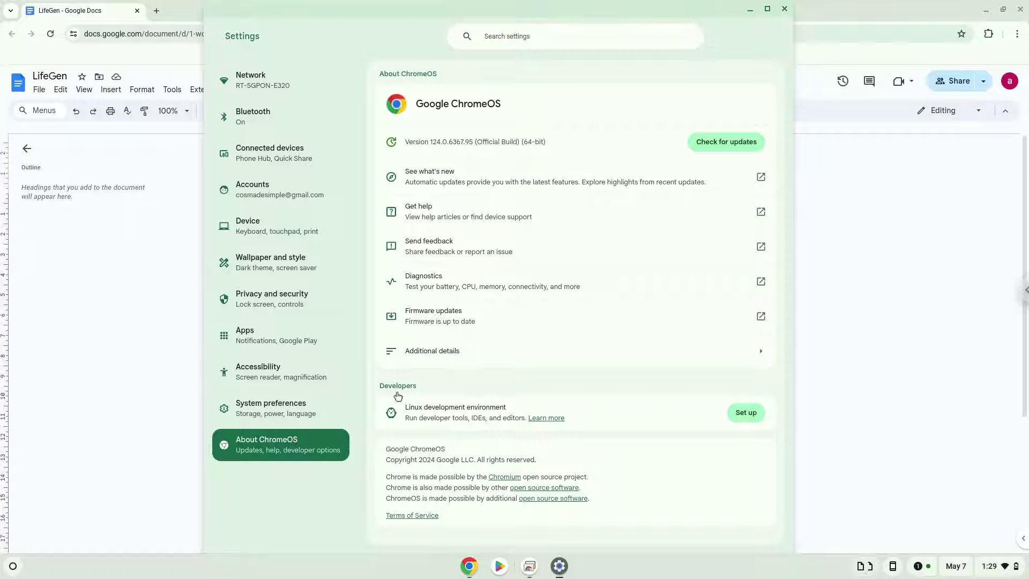
{"action": "left_click", "coordinate": [731, 413]}
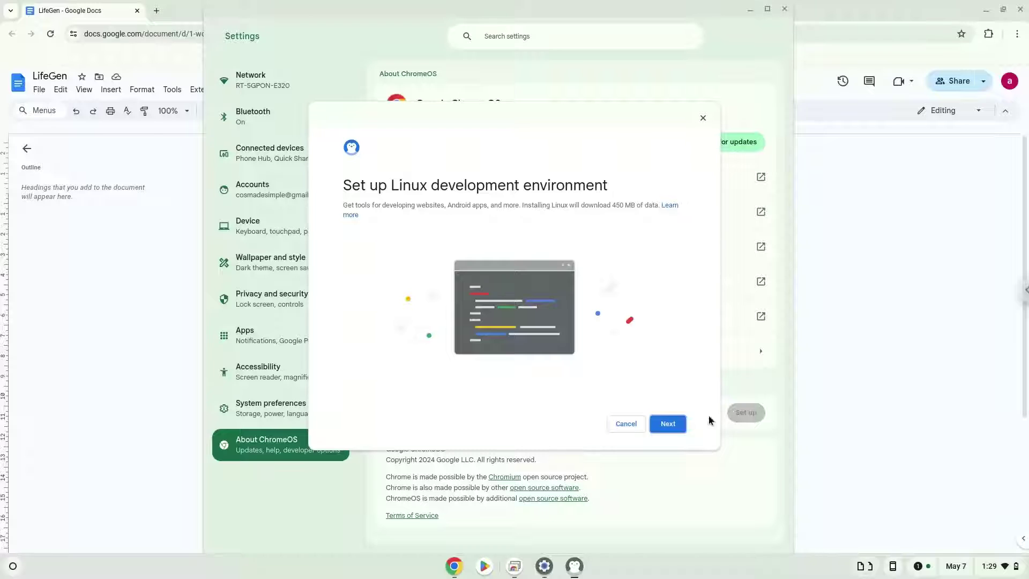
{"action": "left_click", "coordinate": [667, 423]}
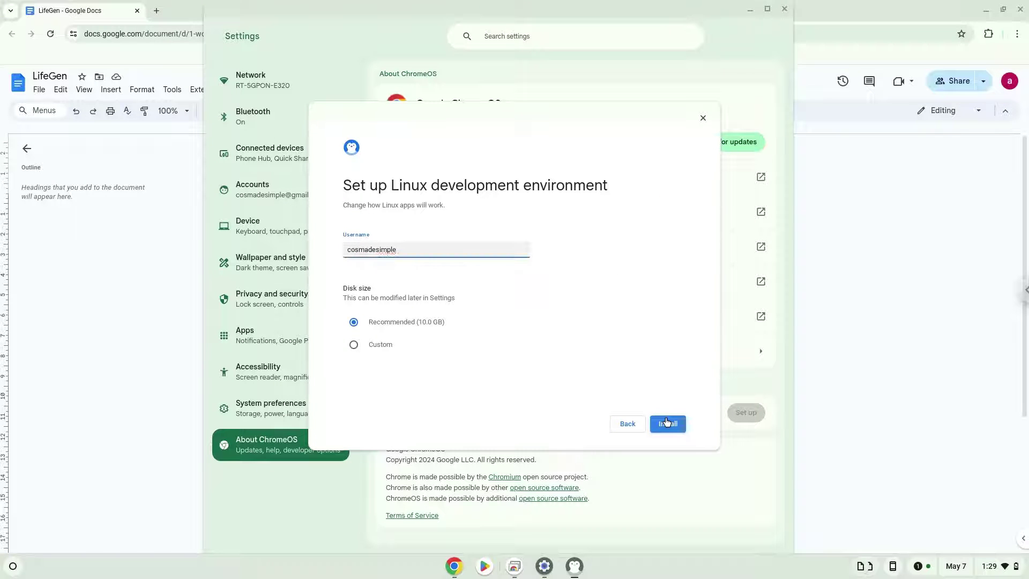
{"action": "left_click", "coordinate": [667, 423]}
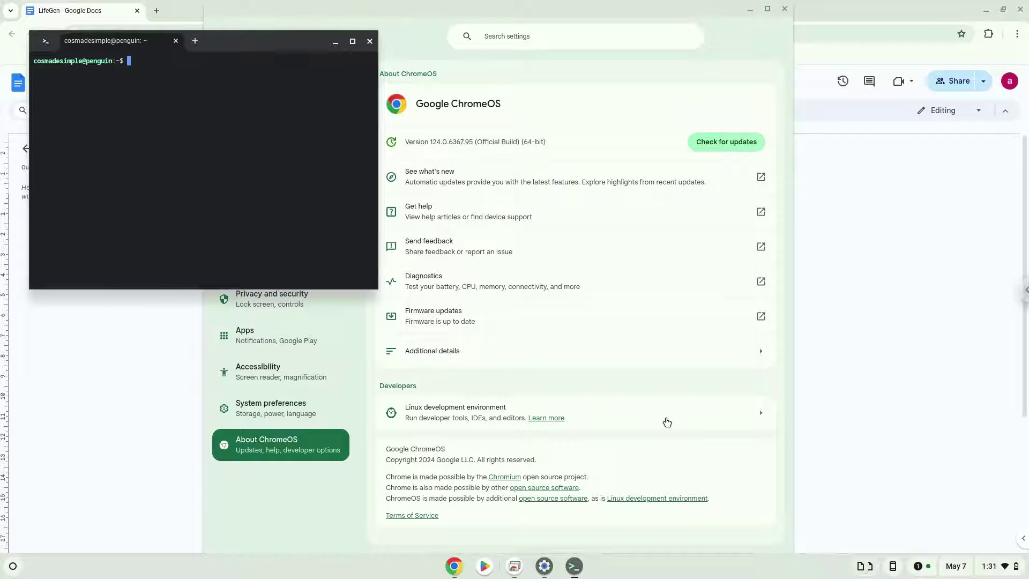
- Close the Terminal and Settings windows and copy the 'sudo apt update' line from the LifeGen notes
{"action": "left_click", "coordinate": [369, 41]}
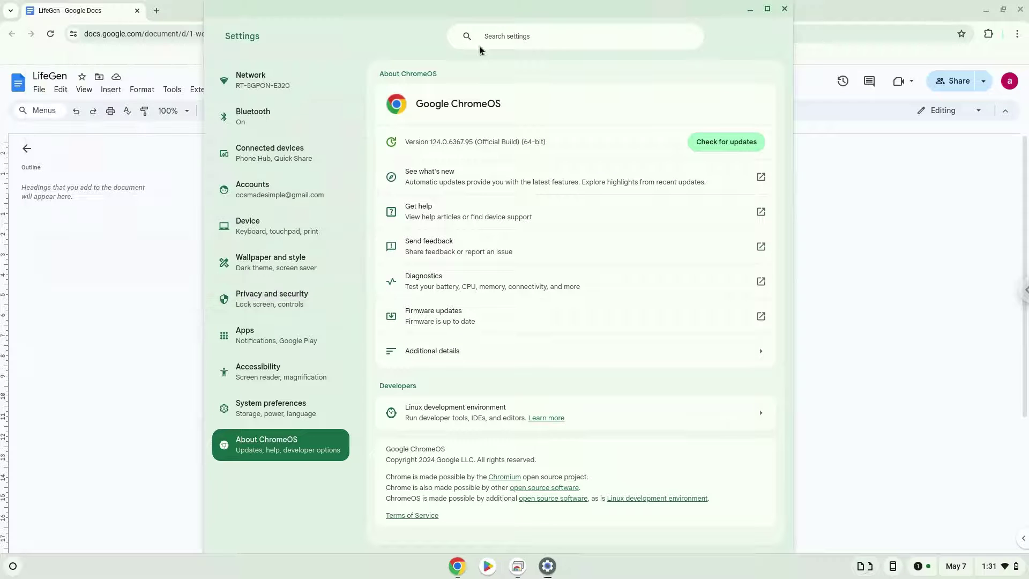
{"action": "left_click", "coordinate": [784, 10]}
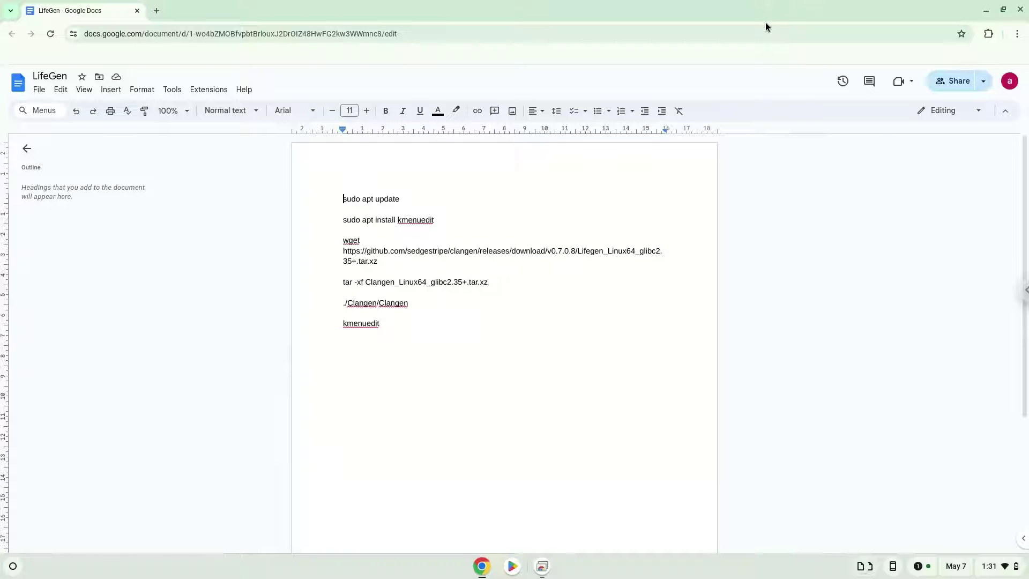
{"action": "triple_click", "coordinate": [368, 198]}
{"action": "right_click", "coordinate": [369, 200]}
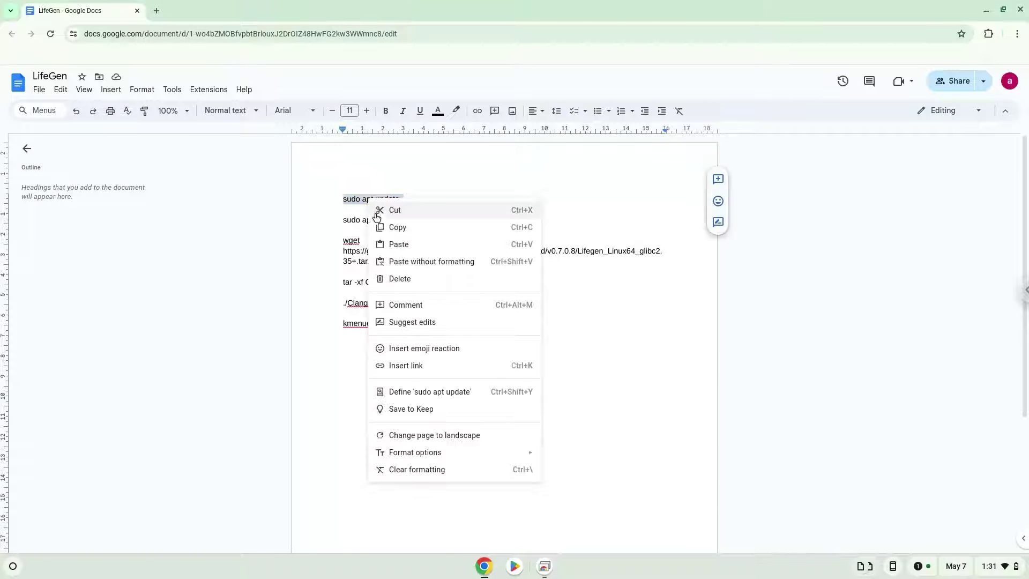
{"action": "left_click", "coordinate": [386, 228]}
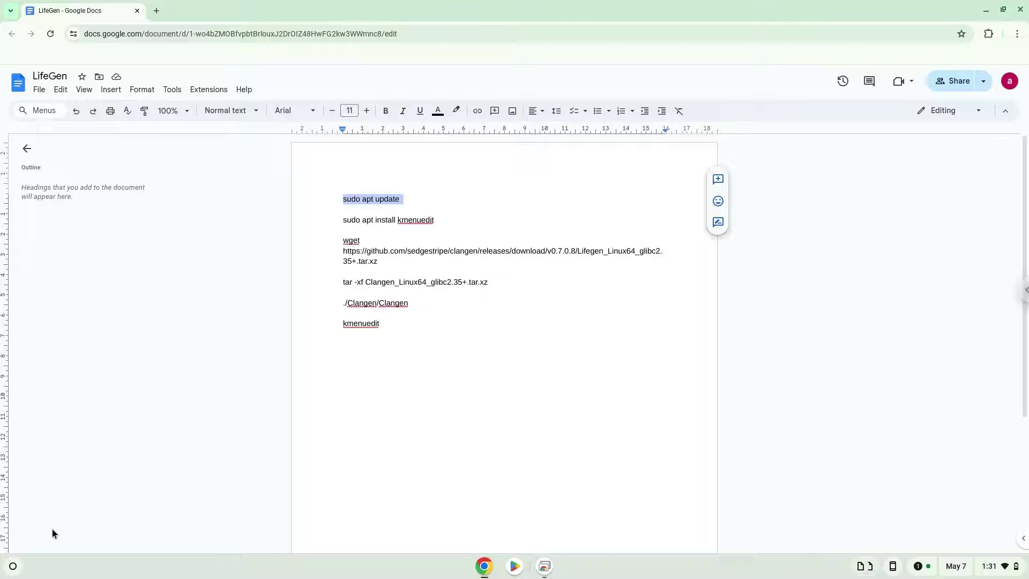
{"action": "left_click", "coordinate": [13, 567]}
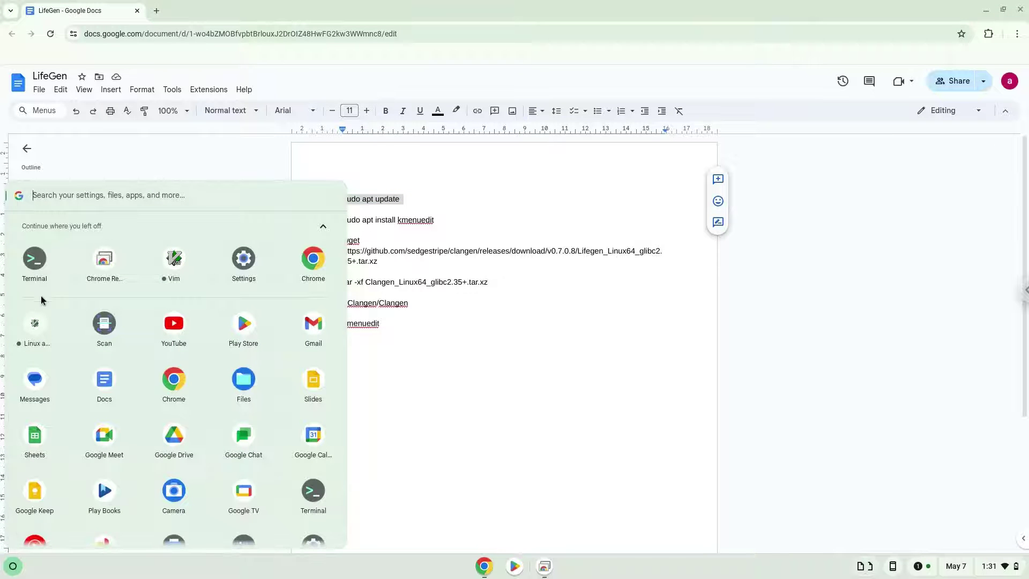
- Launch a maximised Terminal and run the pasted 'sudo apt update' to refresh package lists
{"action": "left_click", "coordinate": [35, 263]}
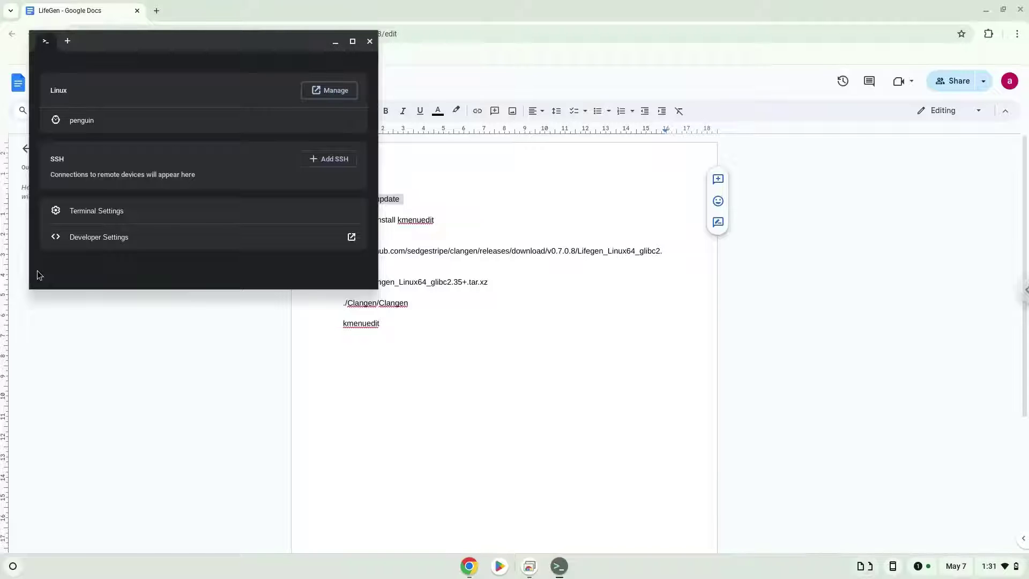
{"action": "double_click", "coordinate": [265, 41]}
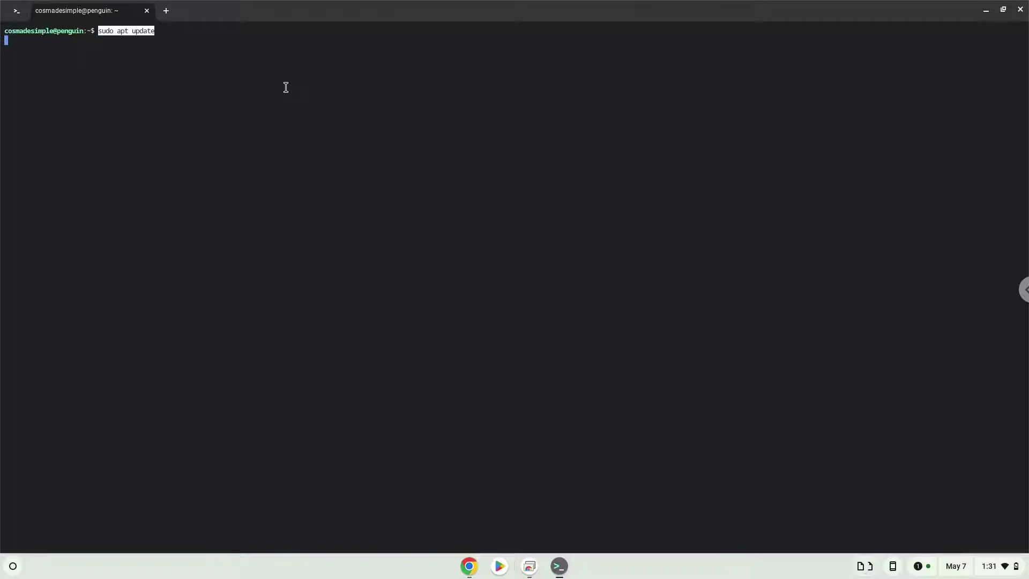
{"action": "key", "text": "Return"}
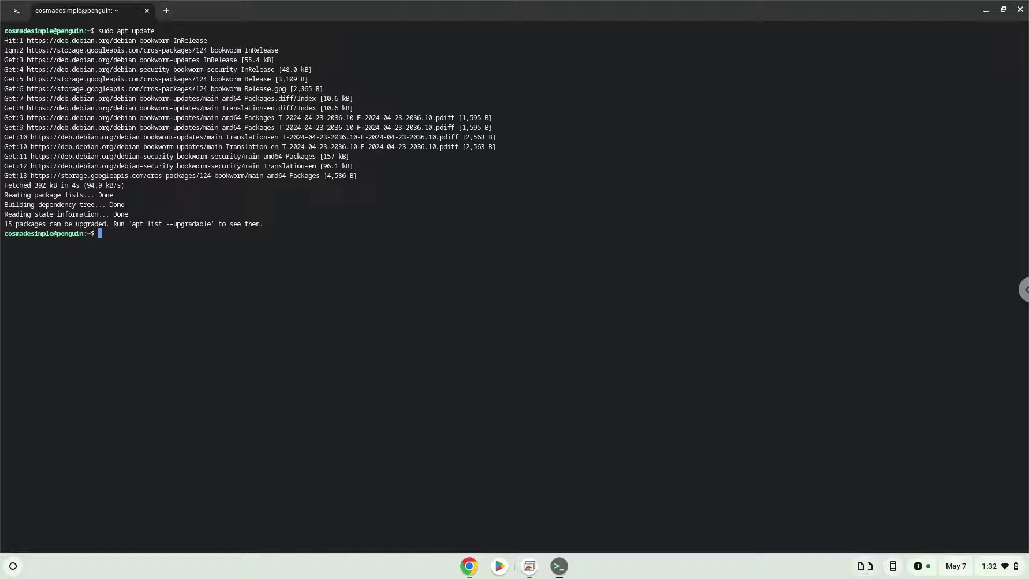
- Copy the 'sudo apt install kmenuedit' line from the LifeGen notes
{"action": "left_click", "coordinate": [469, 569]}
{"action": "left_click_drag", "start_coordinate": [375, 220], "coordinate": [391, 220]}
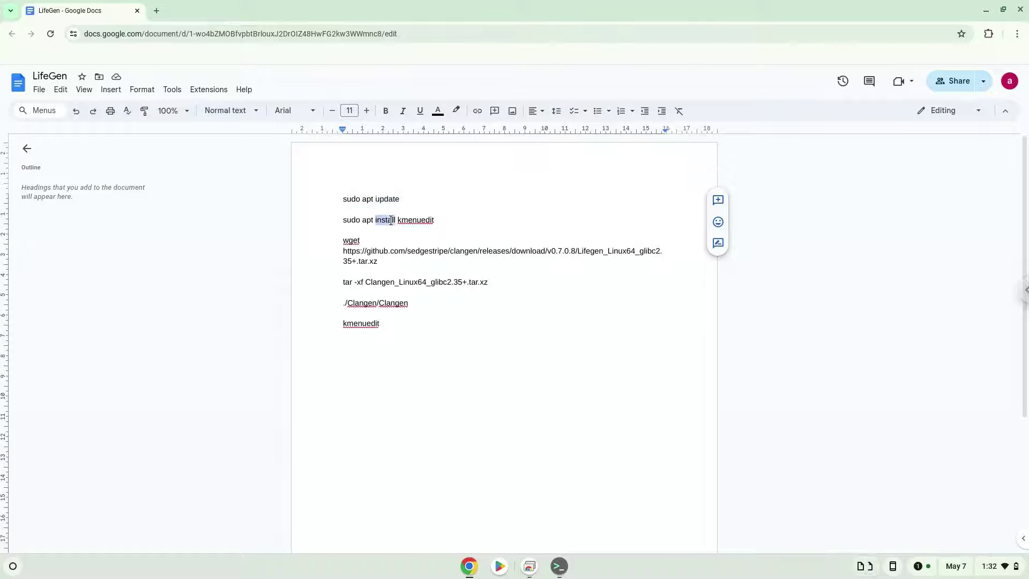
{"action": "left_click", "coordinate": [391, 220]}
{"action": "right_click", "coordinate": [391, 220]}
{"action": "left_click", "coordinate": [386, 221]}
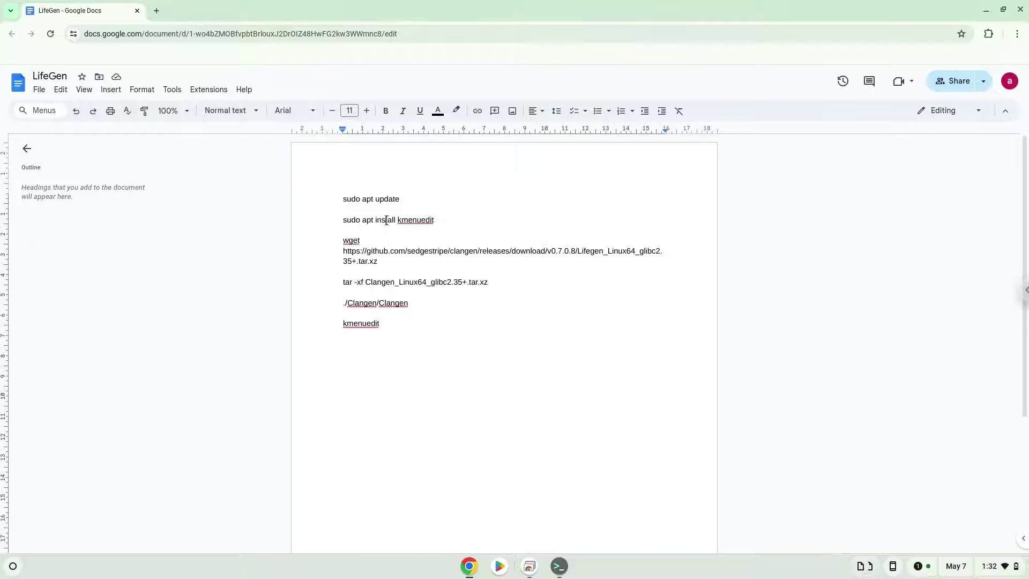
{"action": "triple_click", "coordinate": [386, 220]}
{"action": "right_click", "coordinate": [386, 220]}
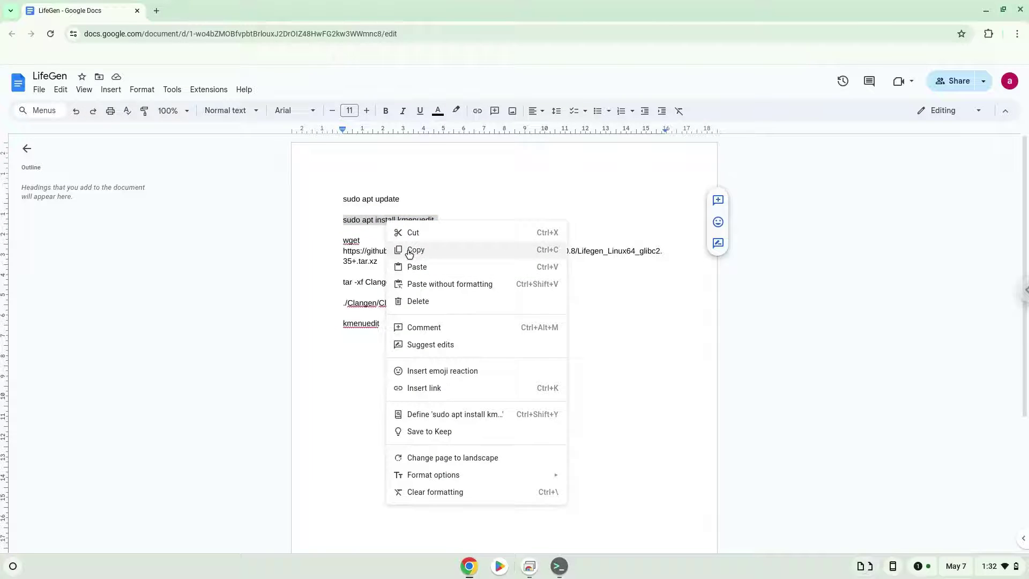
{"action": "left_click", "coordinate": [414, 249]}
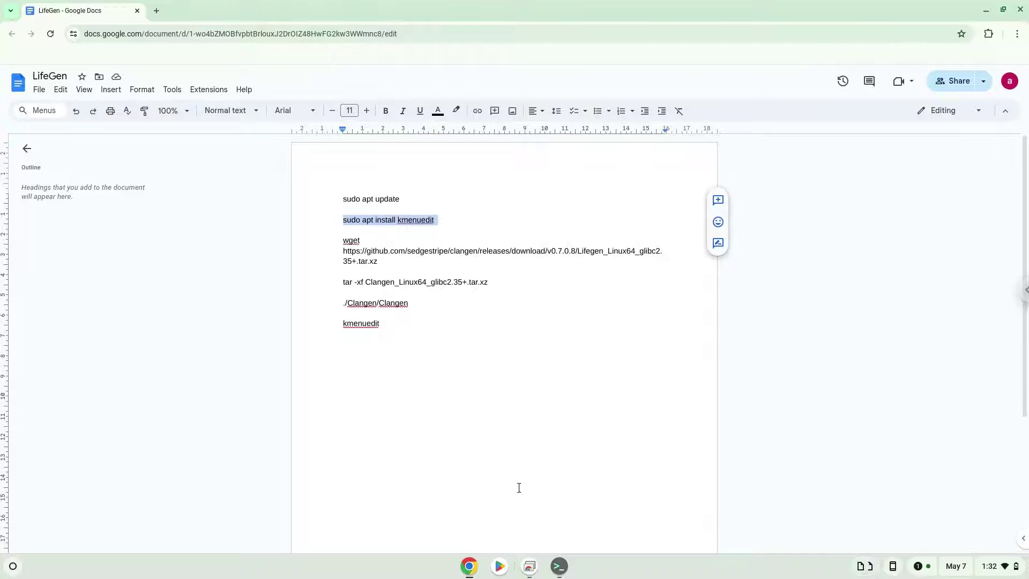
- Run the install command in the terminal, confirming the 167 additional packages
{"action": "left_click", "coordinate": [559, 566]}
{"action": "key", "text": "ctrl+shift+v"}
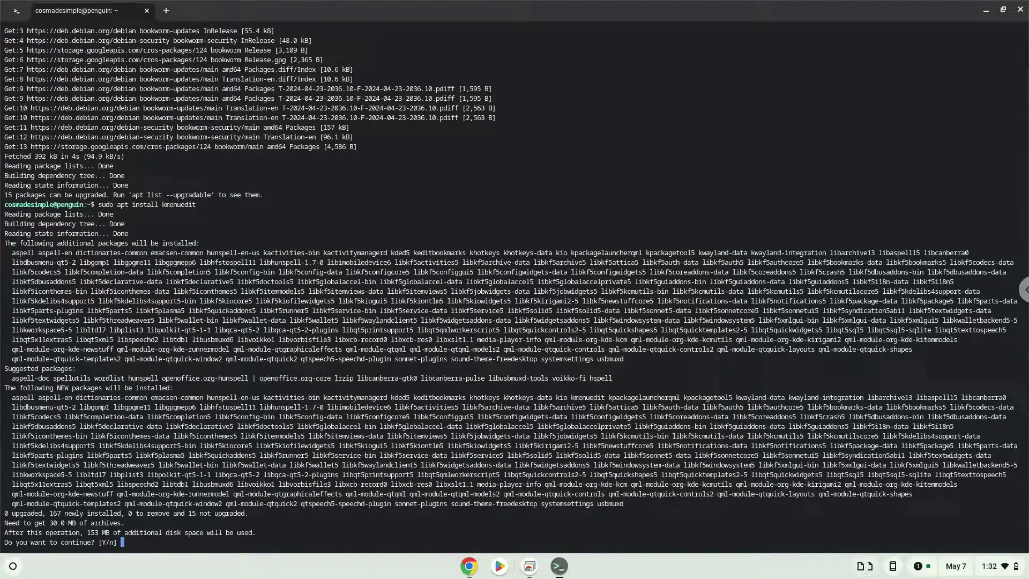
{"action": "key", "text": "Return"}
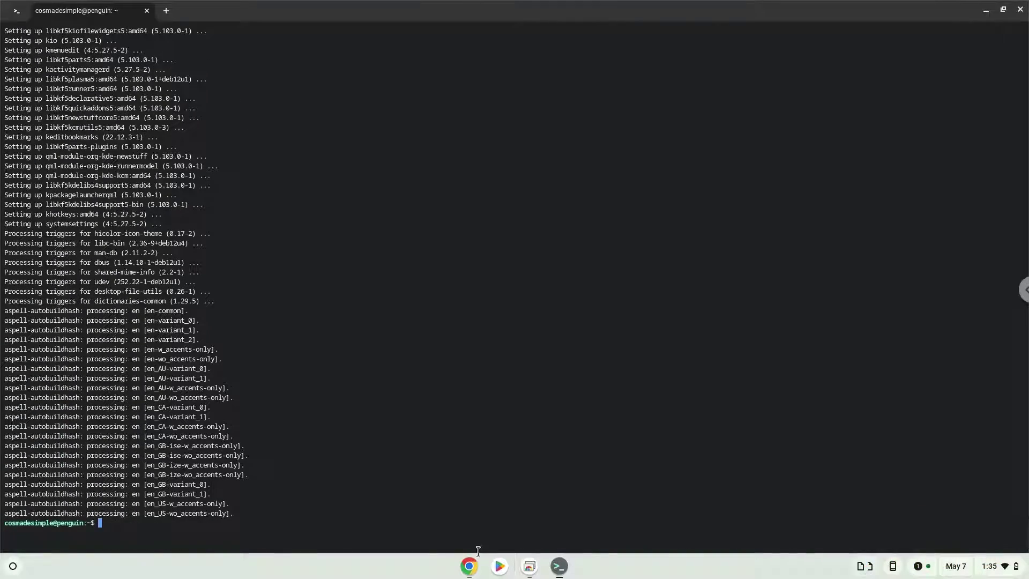
- Copy the wget line from the notes and run it to download Lifegen_Linux64_glibc2.35+.tar.xz
{"action": "left_click", "coordinate": [470, 566]}
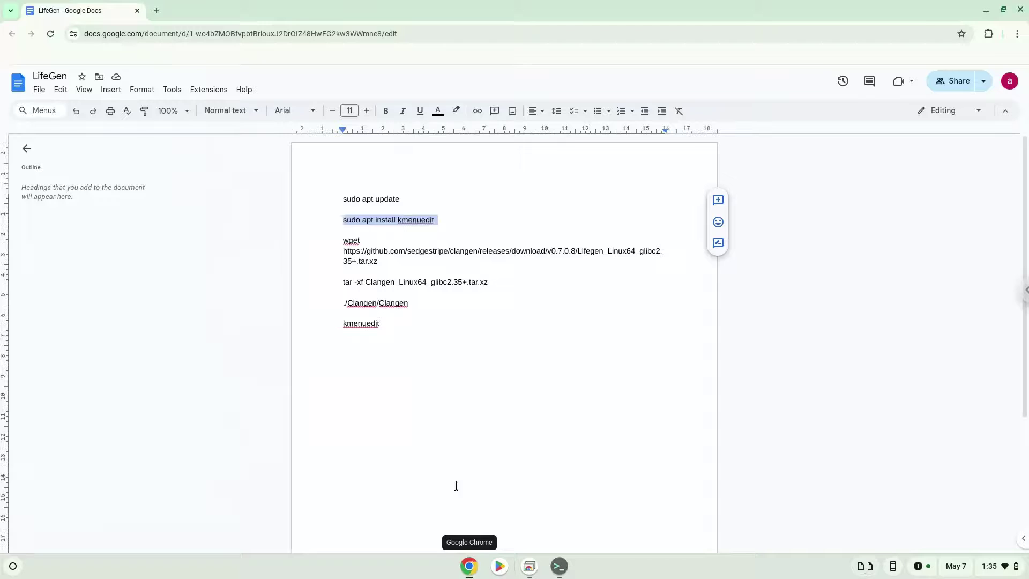
{"action": "triple_click", "coordinate": [422, 252]}
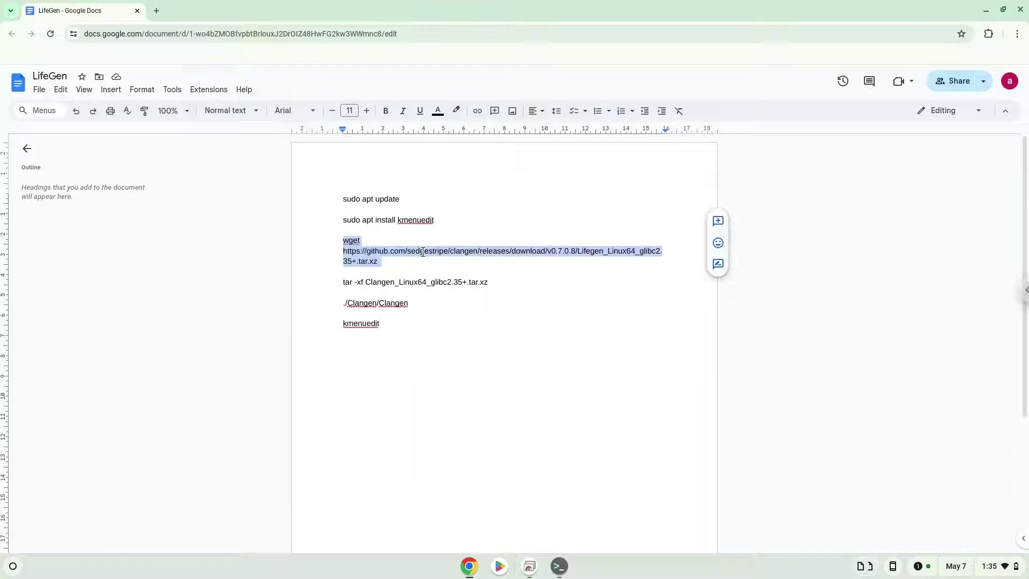
{"action": "right_click", "coordinate": [424, 255]}
{"action": "left_click", "coordinate": [455, 282]}
{"action": "left_click", "coordinate": [559, 566]}
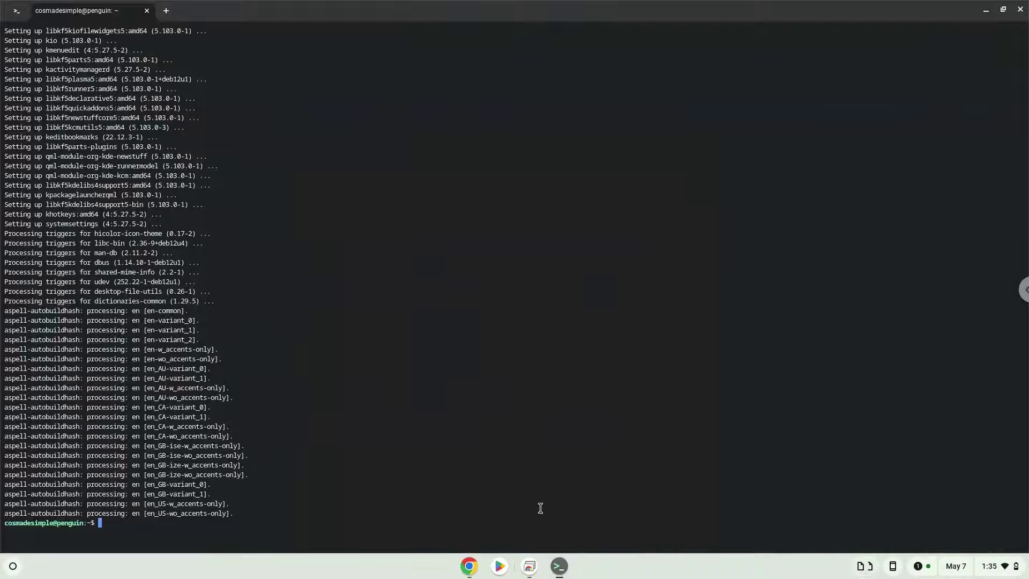
{"action": "key", "text": "ctrl+shift+v"}
{"action": "key", "text": "Return"}
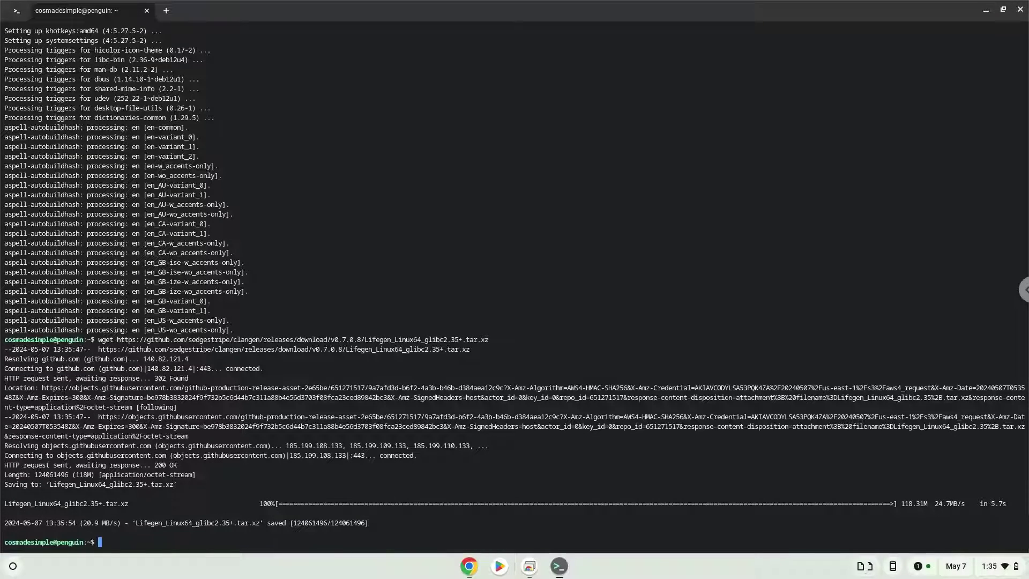
- Copy the 'tar -xf Clangen_Linux64_glibc2.35+.tar.xz' line from the notes
{"action": "left_click", "coordinate": [479, 565]}
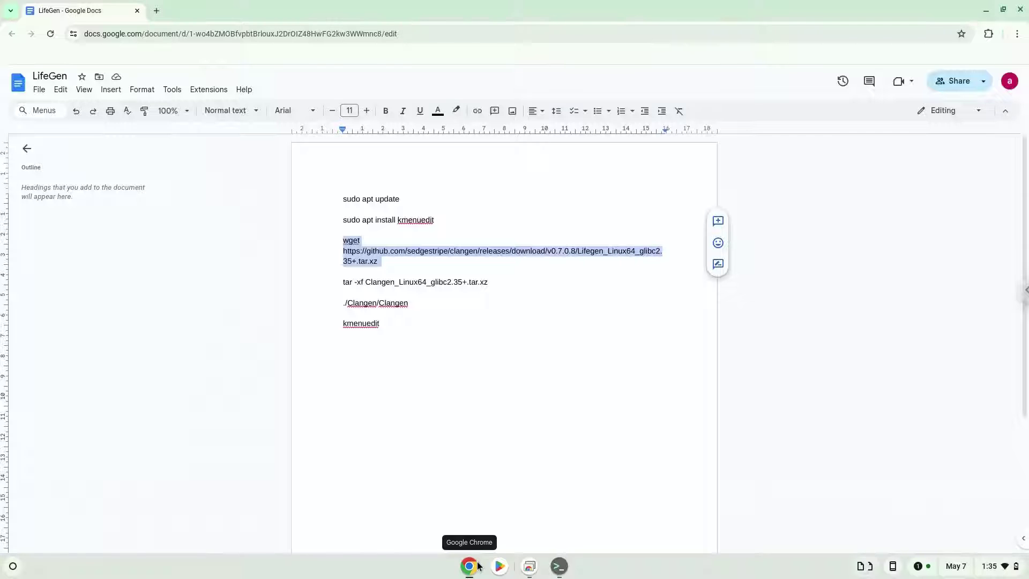
{"action": "triple_click", "coordinate": [416, 282]}
{"action": "right_click", "coordinate": [415, 281]}
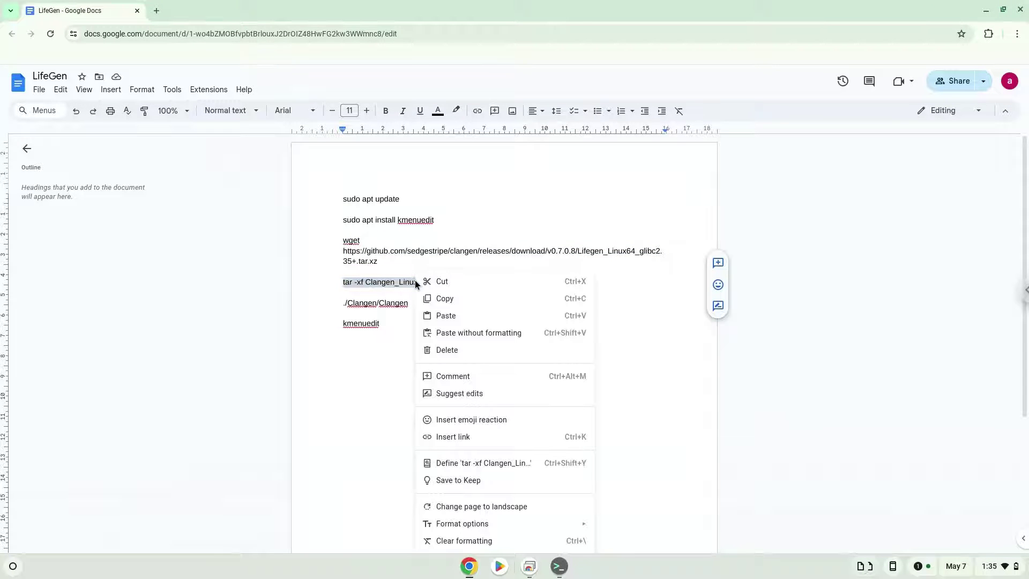
{"action": "left_click", "coordinate": [437, 299]}
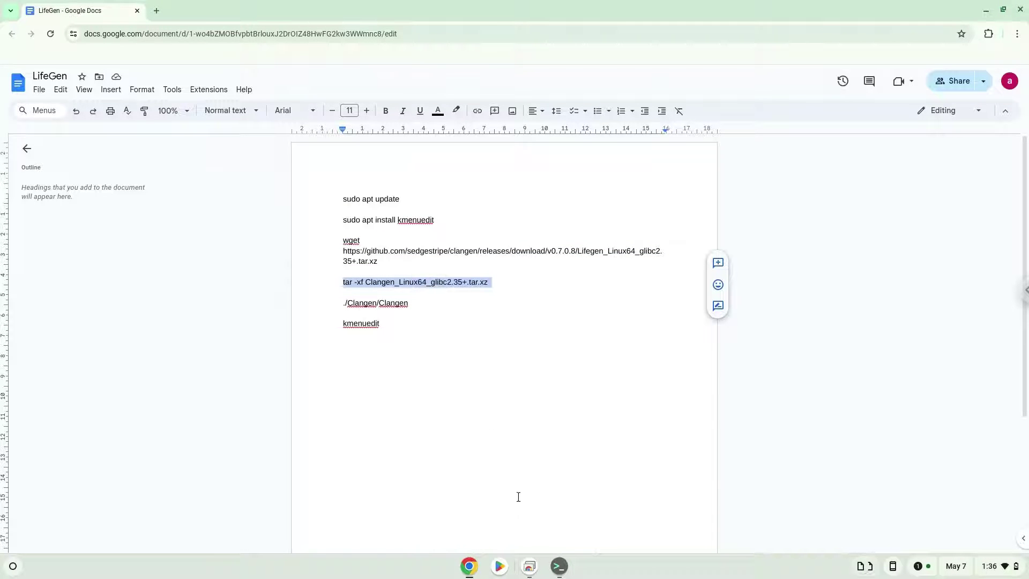
- Run the tar line in the terminal, which fails as missing, and select the real Lifegen archive name
{"action": "left_click", "coordinate": [559, 566]}
{"action": "key", "text": "ctrl+shift+v"}
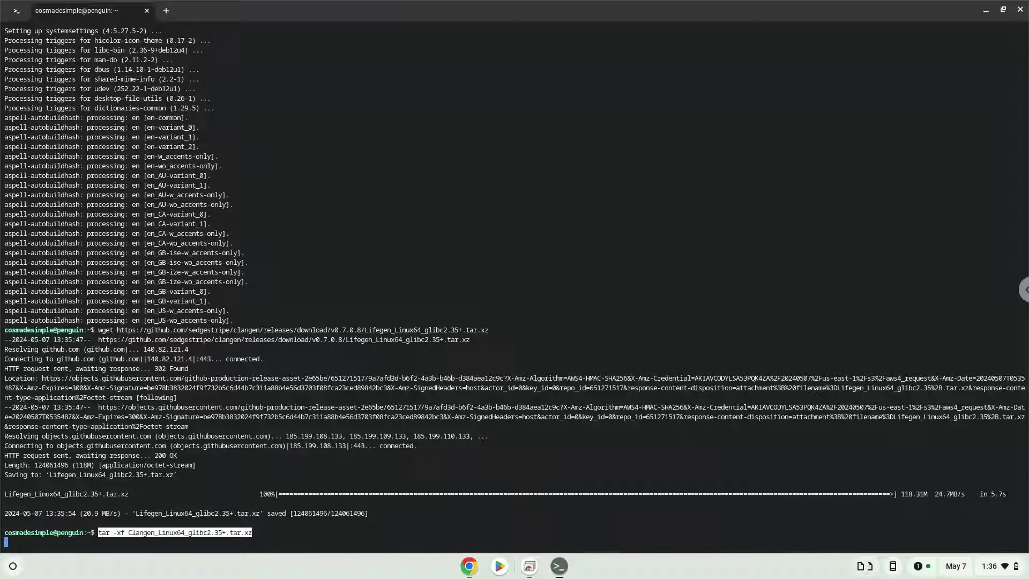
{"action": "key", "text": "Return"}
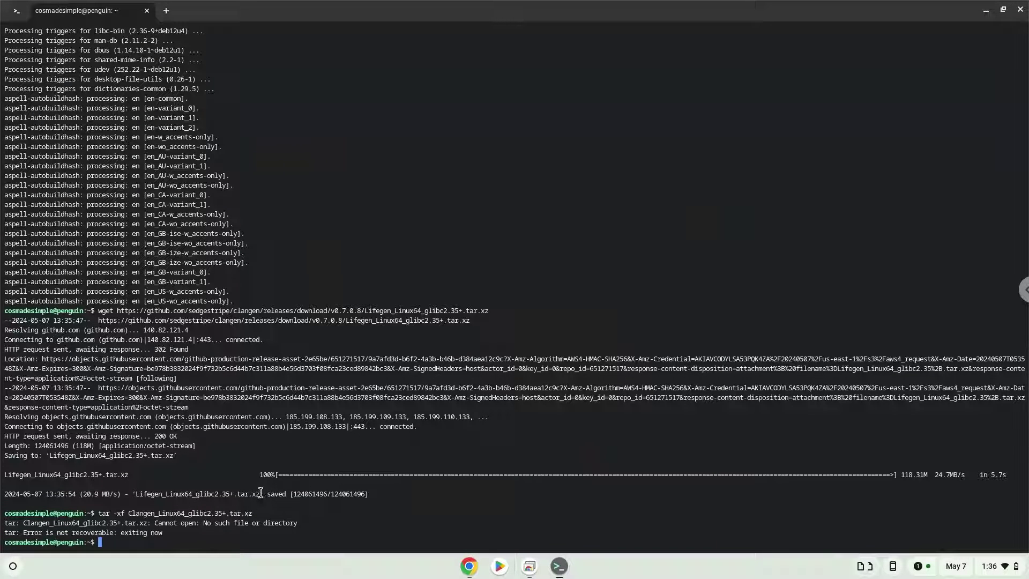
{"action": "left_click_drag", "start_coordinate": [261, 494], "coordinate": [134, 494]}
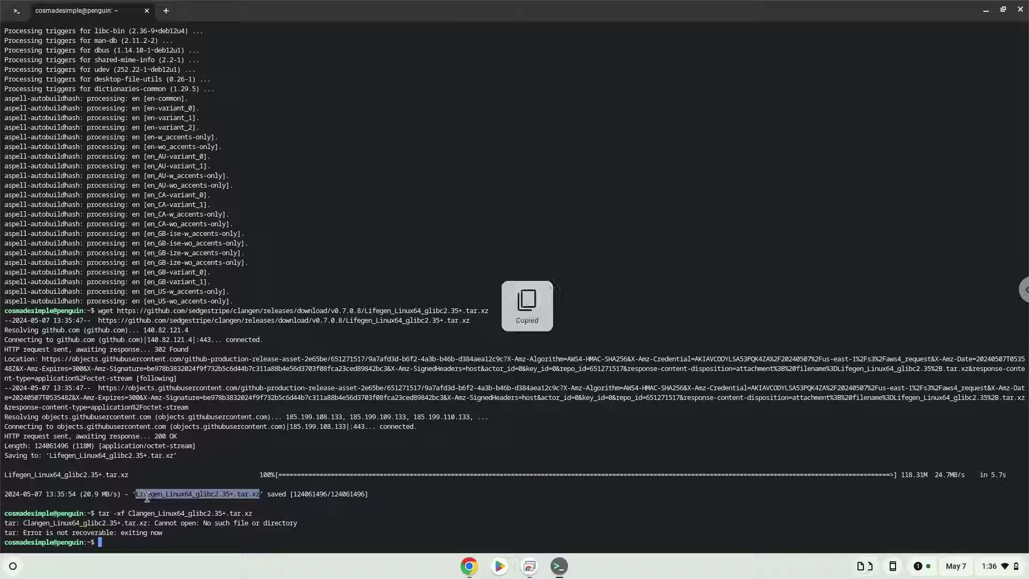
- Replace the Clangen archive name in the notes' tar line with Lifegen_Linux64_glibc2.35+.tar.xz
{"action": "left_click", "coordinate": [469, 567]}
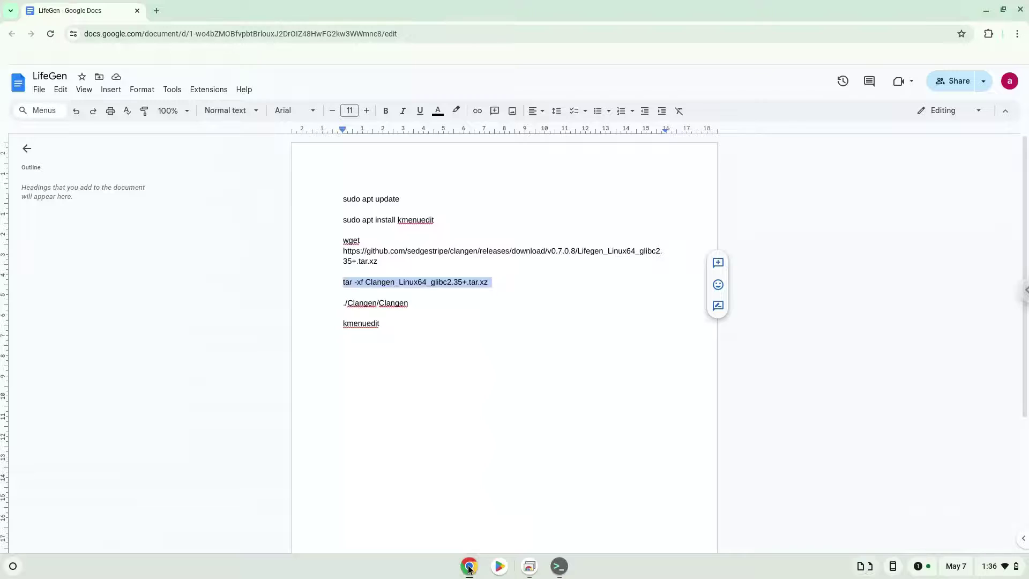
{"action": "left_click", "coordinate": [503, 283]}
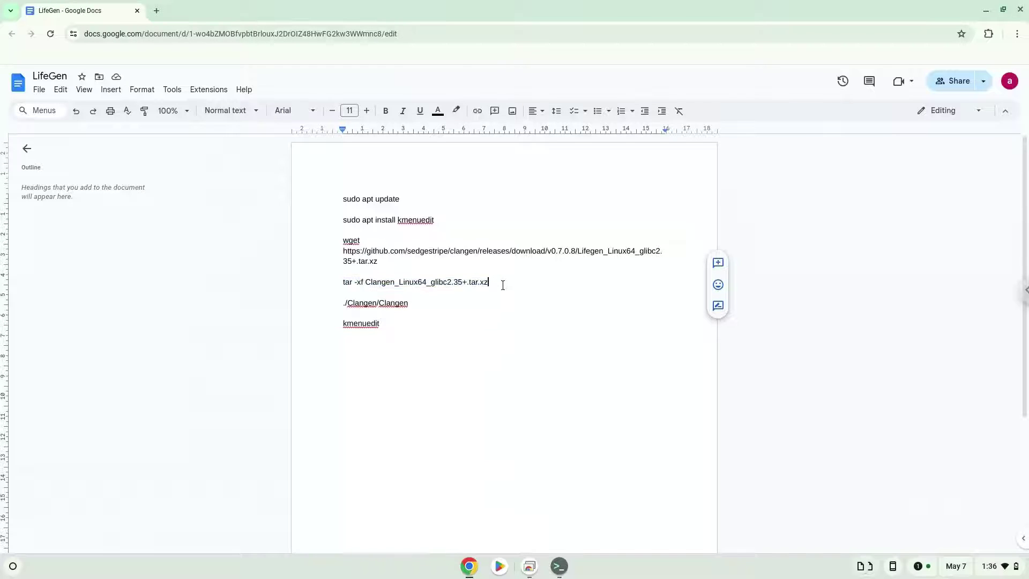
{"action": "left_click_drag", "start_coordinate": [503, 283], "coordinate": [370, 283]}
{"action": "right_click", "coordinate": [370, 282]}
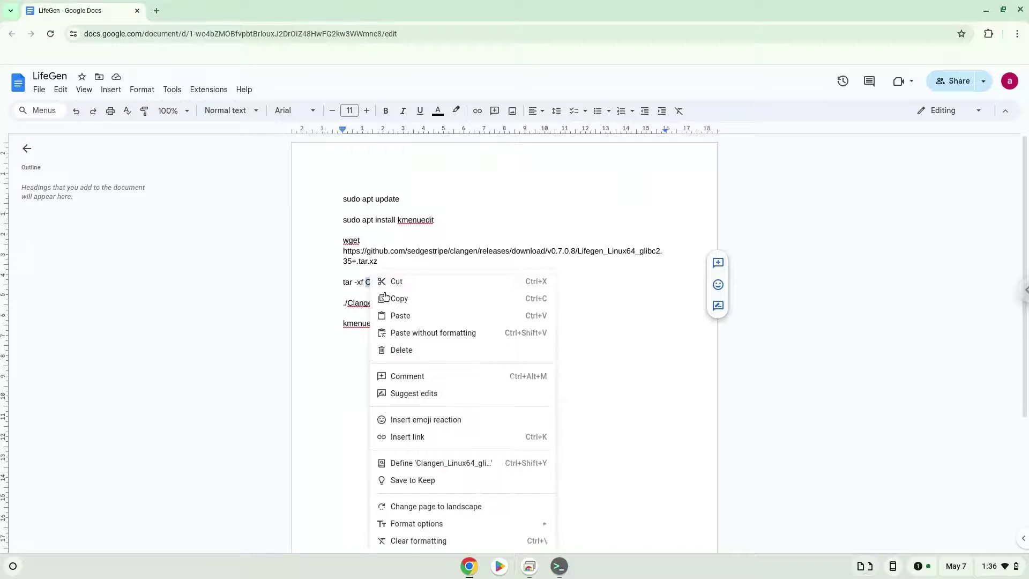
{"action": "left_click", "coordinate": [416, 333]}
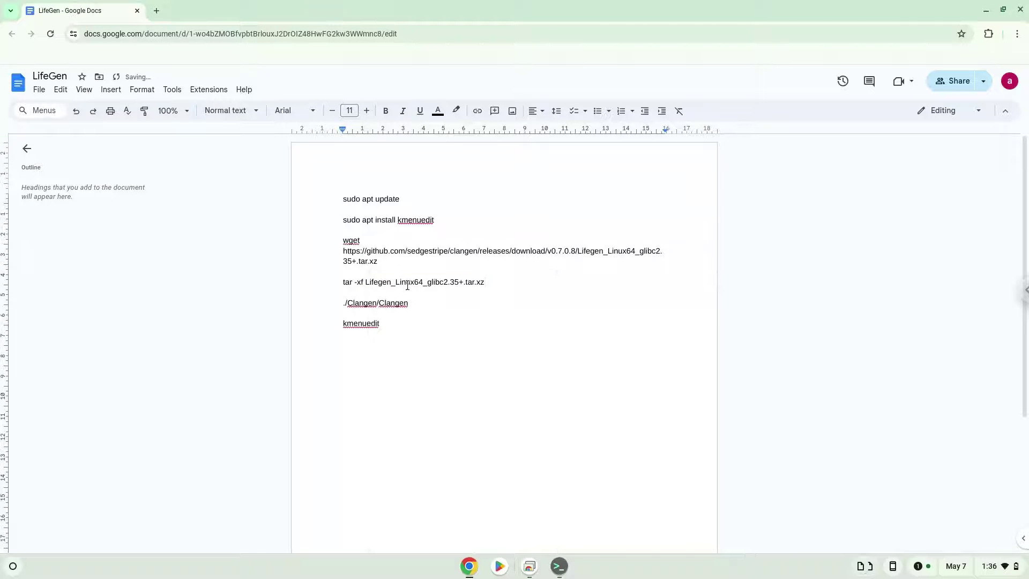
- Copy the corrected tar line and run it in the terminal to extract the archive
{"action": "triple_click", "coordinate": [407, 282]}
{"action": "right_click", "coordinate": [407, 282]}
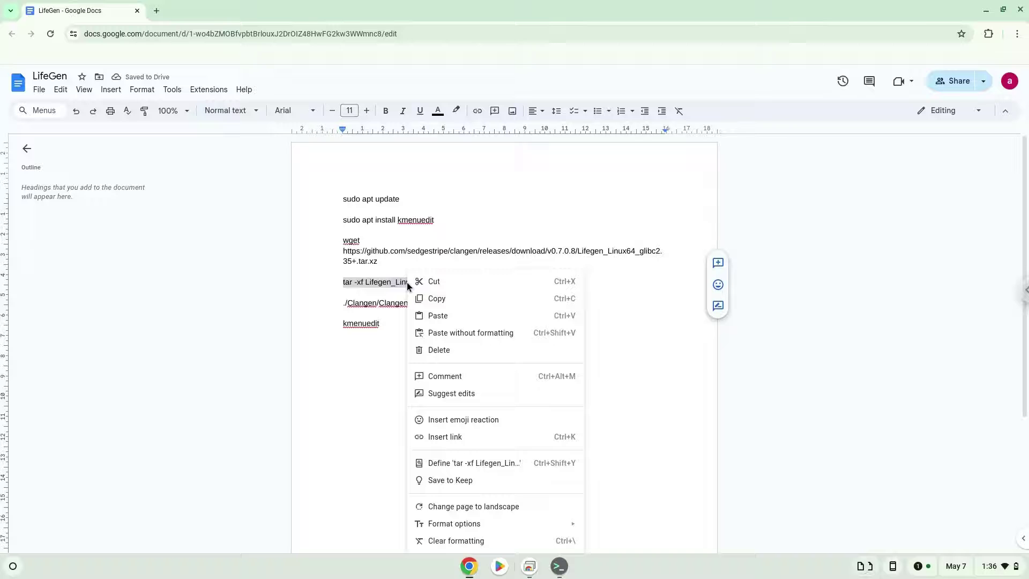
{"action": "left_click", "coordinate": [445, 306]}
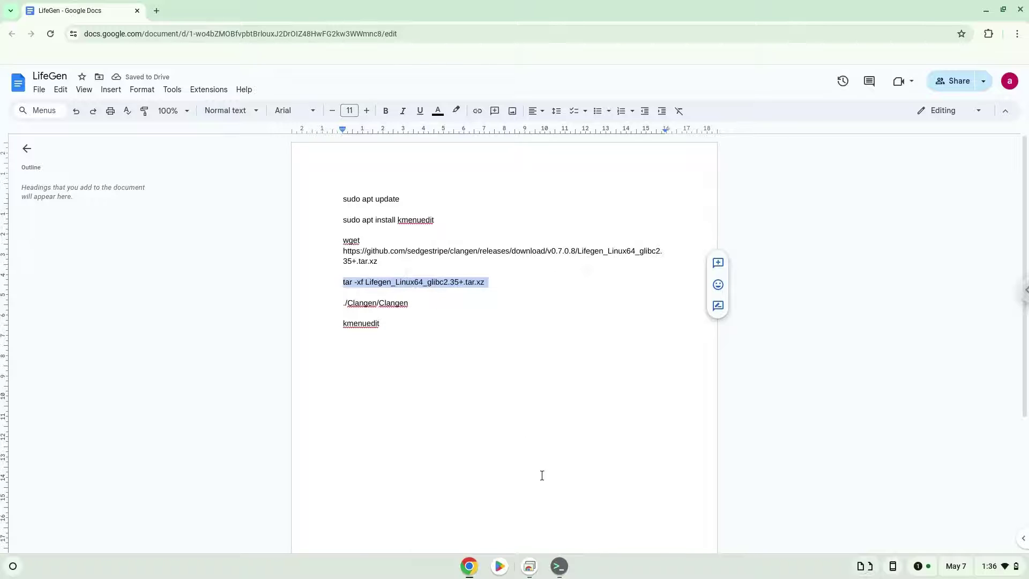
{"action": "left_click", "coordinate": [559, 566]}
{"action": "key", "text": "ctrl+shift+v"}
{"action": "key", "text": "Return"}
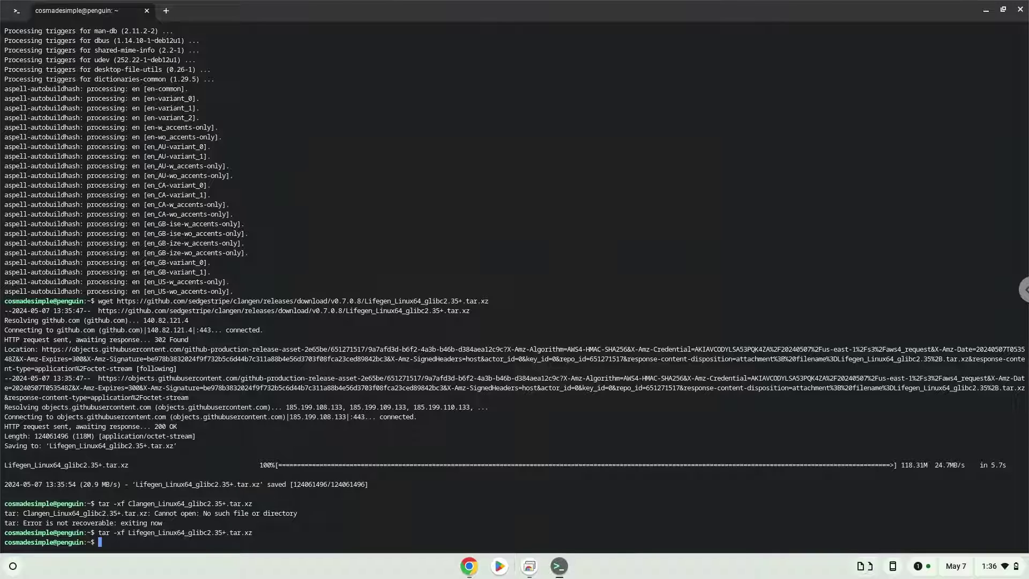
- Change both 'Clangen' words in the launch line to 'Lifegen', making it ./Lifegen/Lifegen
{"action": "left_click", "coordinate": [469, 566]}
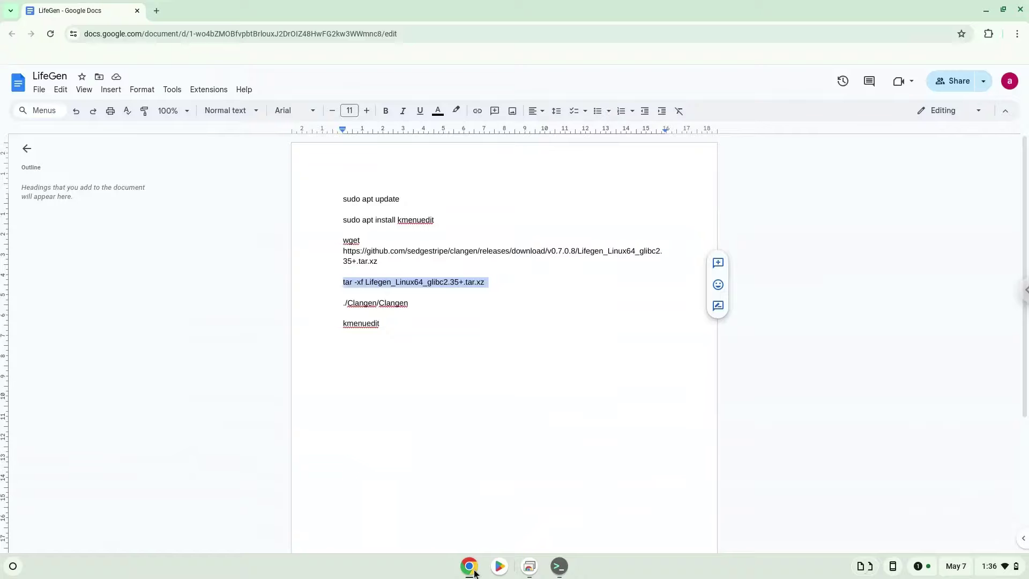
{"action": "double_click", "coordinate": [363, 303]}
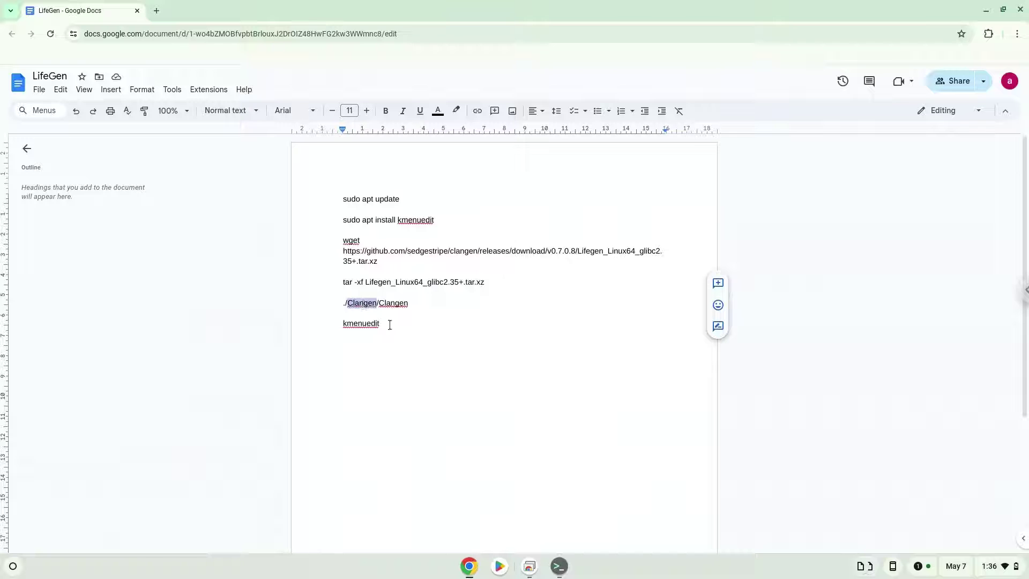
{"action": "key", "text": "Delete"}
{"action": "key", "text": "Delete"}
{"action": "type", "text": "Life"}
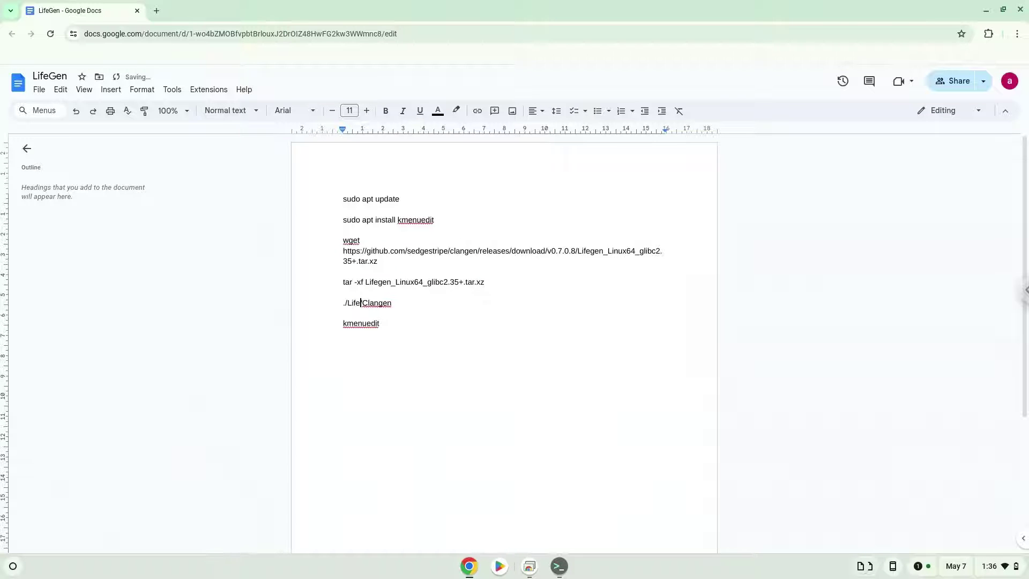
{"action": "type", "text": "gen/"}
{"action": "double_click", "coordinate": [390, 303]}
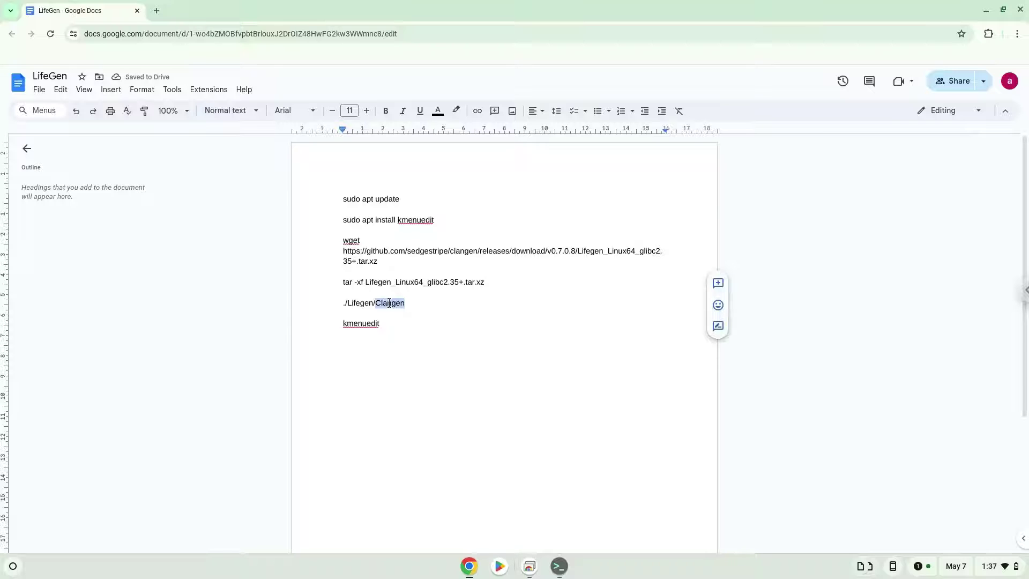
{"action": "type", "text": "Lifege"}
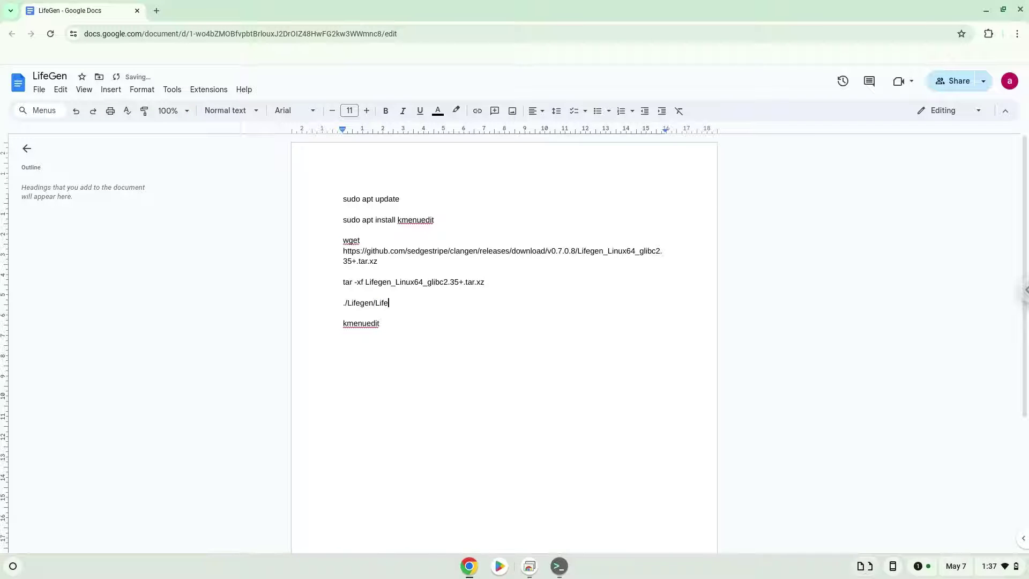
{"action": "type", "text": "n"}
- Copy the ./Lifegen/Lifegen launch line for the terminal
{"action": "double_click", "coordinate": [390, 303]}
{"action": "triple_click", "coordinate": [389, 303]}
{"action": "right_click", "coordinate": [390, 303]}
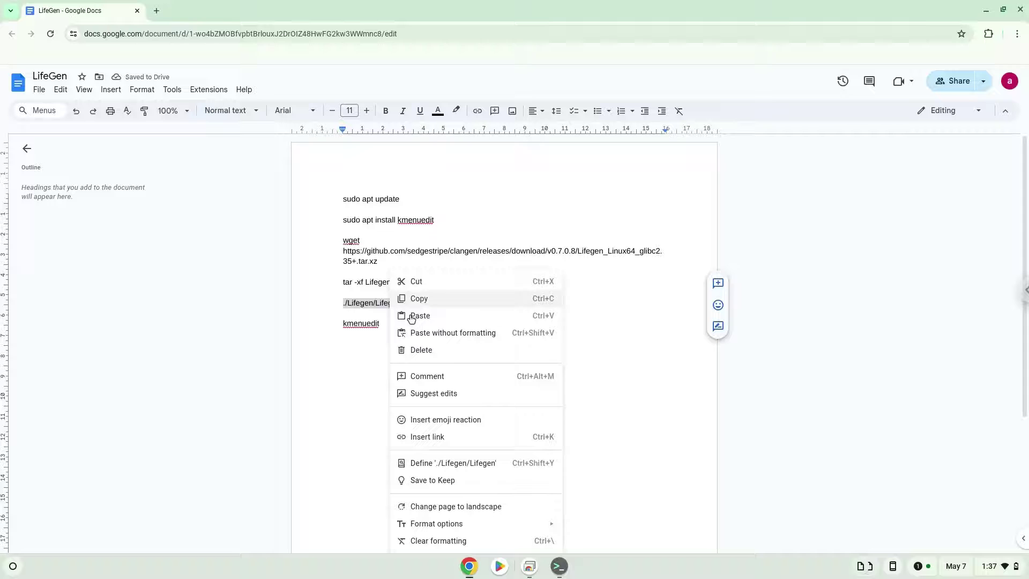
{"action": "left_click", "coordinate": [429, 300]}
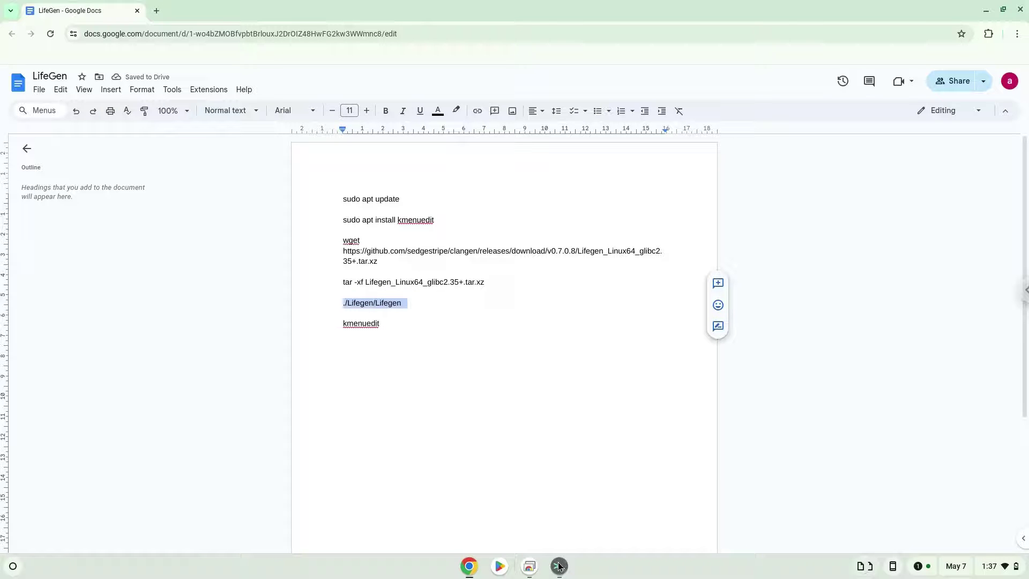
{"action": "left_click", "coordinate": [558, 566]}
- Run ./Lifegen/Lifegen, dismiss the What's New v0.7.0.8 notes, and close the game window
{"action": "right_click", "coordinate": [551, 480]}
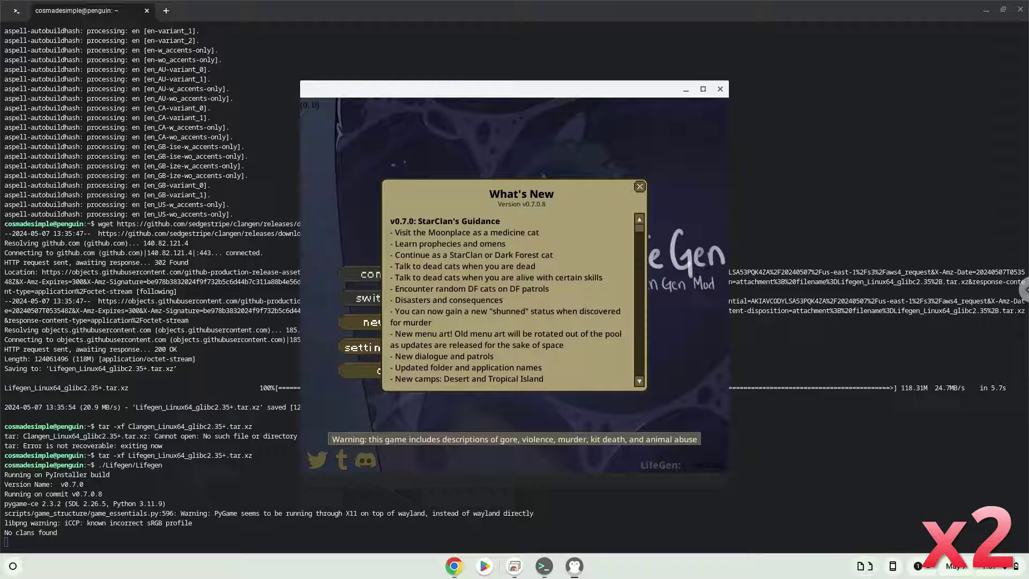
{"action": "left_click", "coordinate": [640, 186]}
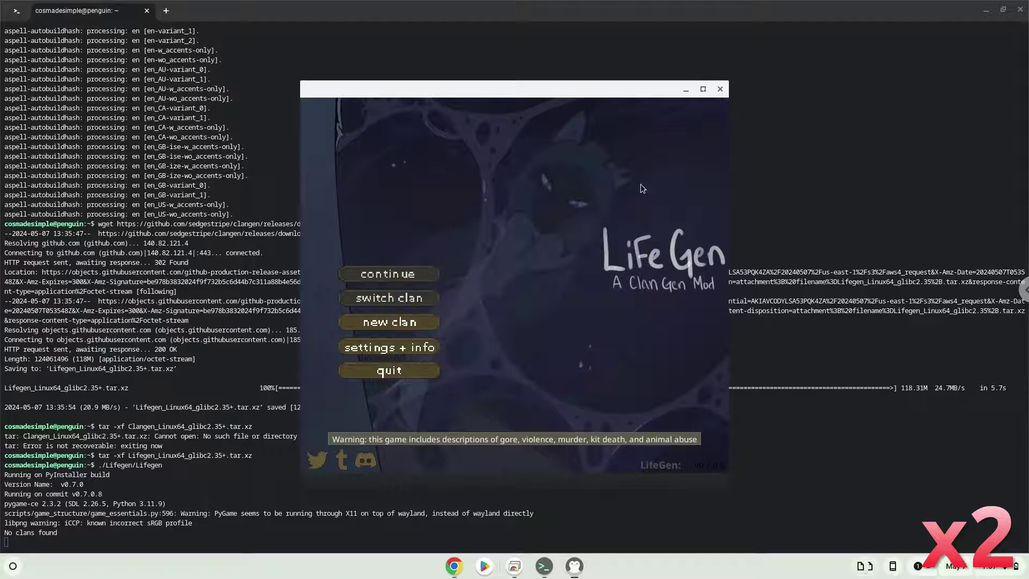
{"action": "left_click", "coordinate": [720, 90]}
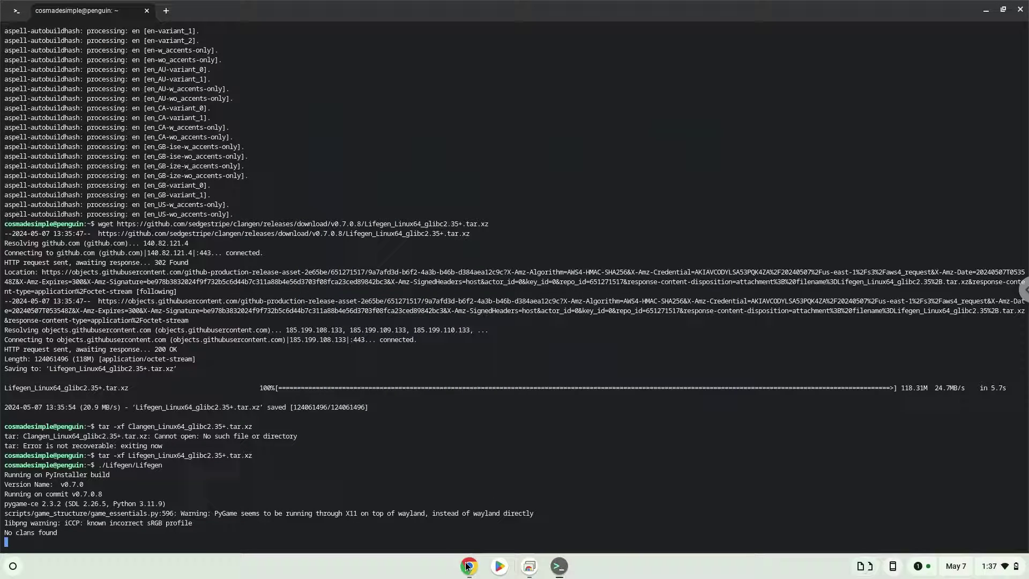
- Copy 'kmenuedit' from the notes and run it in the terminal to open the KDE Menu Editor
{"action": "left_click", "coordinate": [468, 566]}
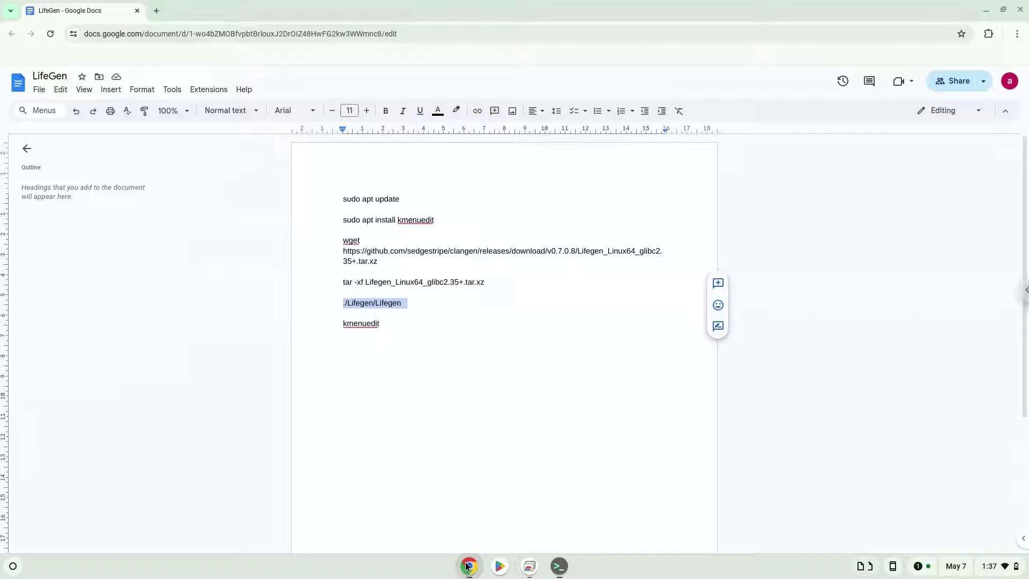
{"action": "double_click", "coordinate": [361, 322]}
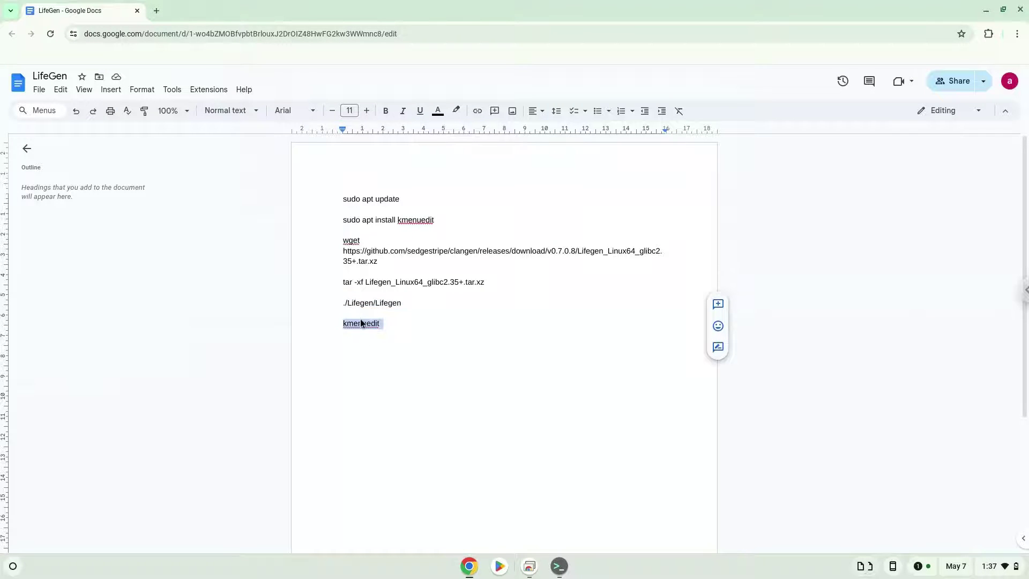
{"action": "right_click", "coordinate": [362, 321]}
{"action": "left_click", "coordinate": [409, 297]}
{"action": "left_click", "coordinate": [552, 567]}
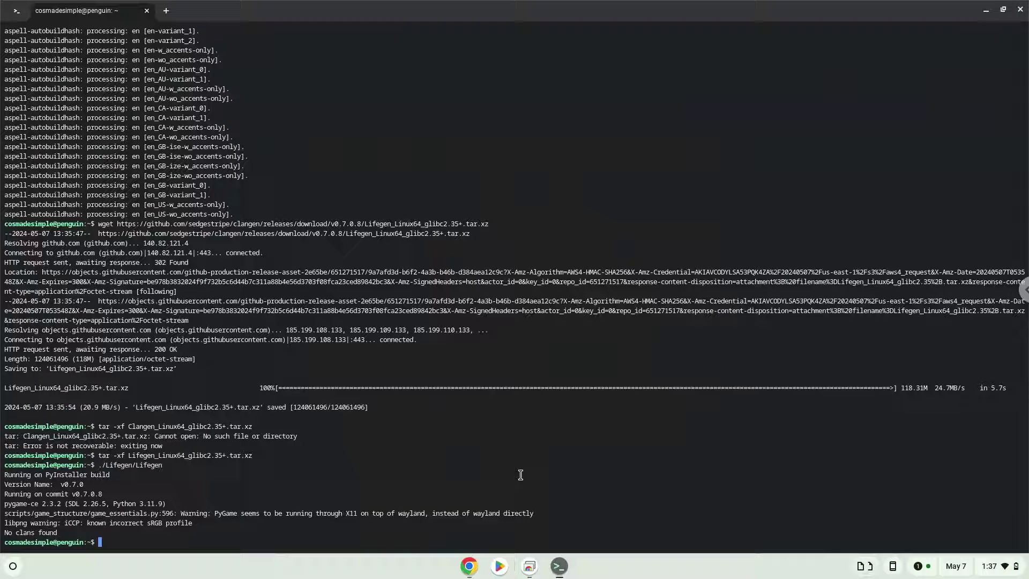
{"action": "key", "text": "ctrl+shift+v"}
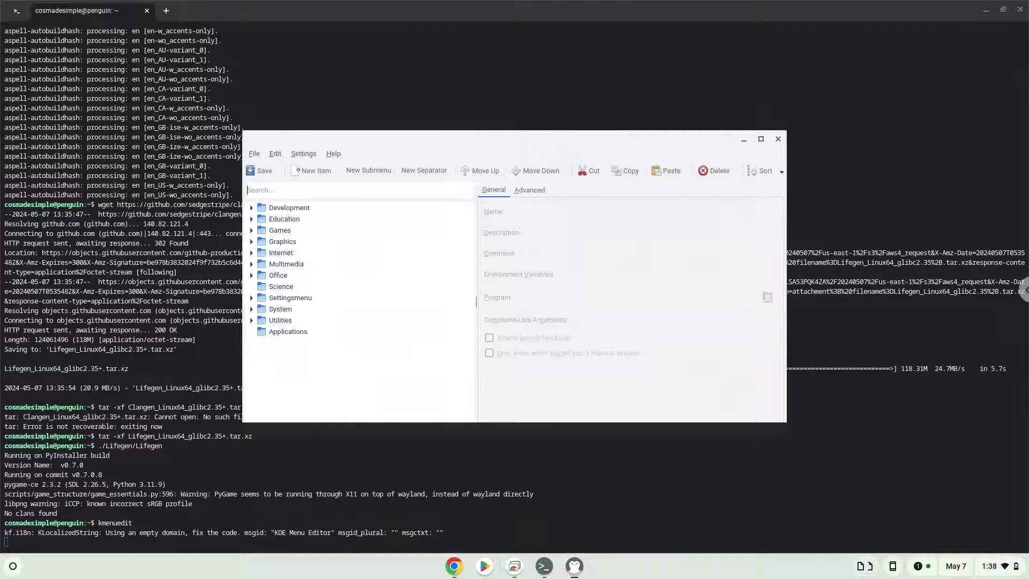
- Create a new menu entry named 'lifegen' under the Games category
{"action": "left_click", "coordinate": [301, 231]}
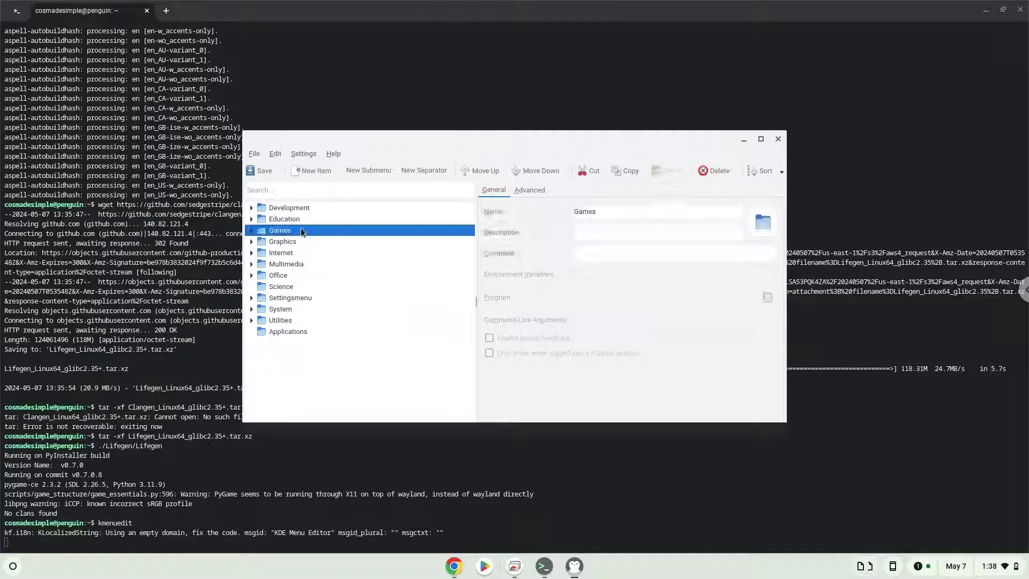
{"action": "left_click", "coordinate": [312, 171]}
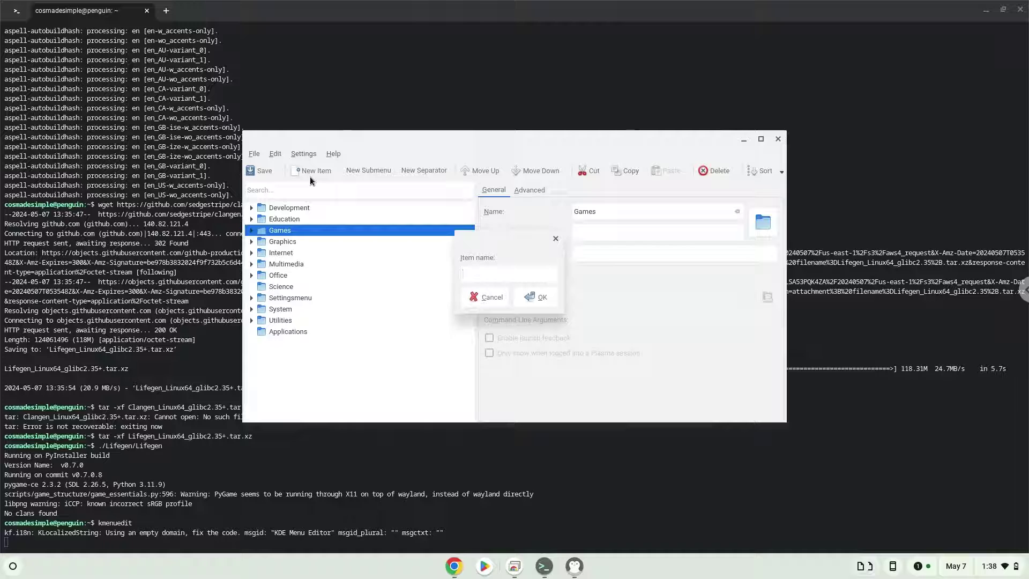
{"action": "type", "text": "lifegen"}
{"action": "left_click", "coordinate": [526, 300]}
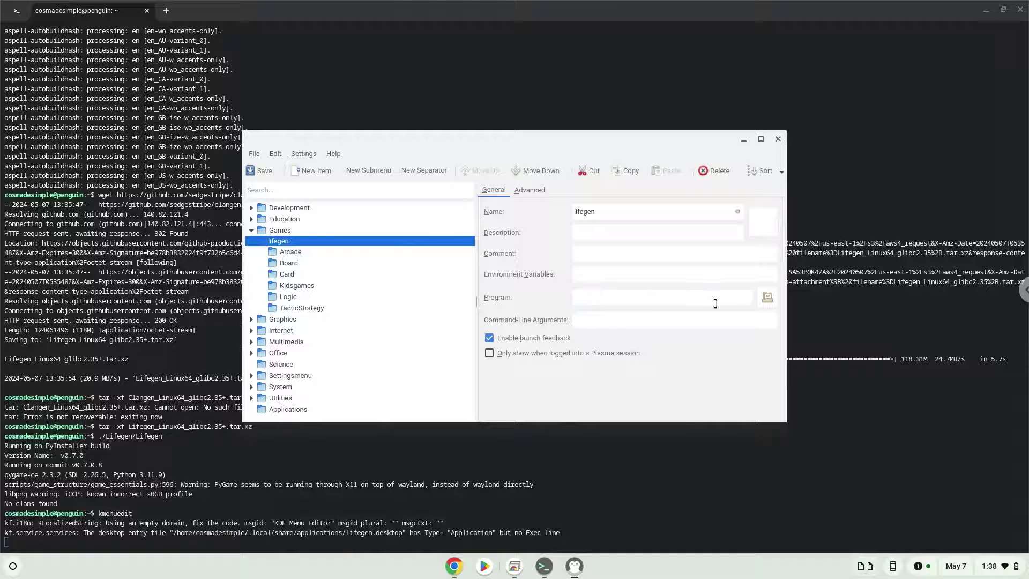
- Set the entry's program to the Lifegen executable in the Lifegen folder and save
{"action": "left_click", "coordinate": [767, 297]}
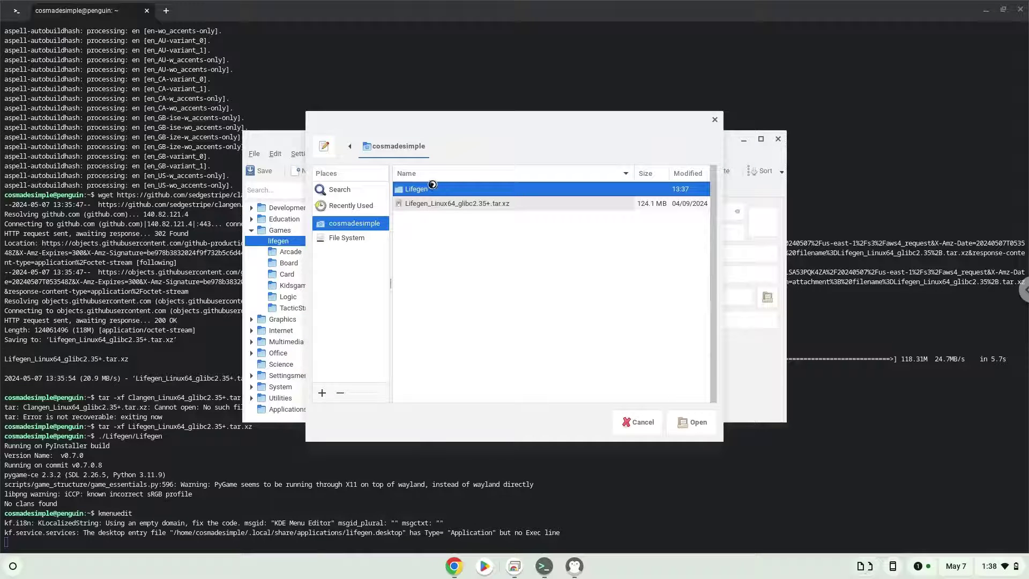
{"action": "double_click", "coordinate": [432, 188]}
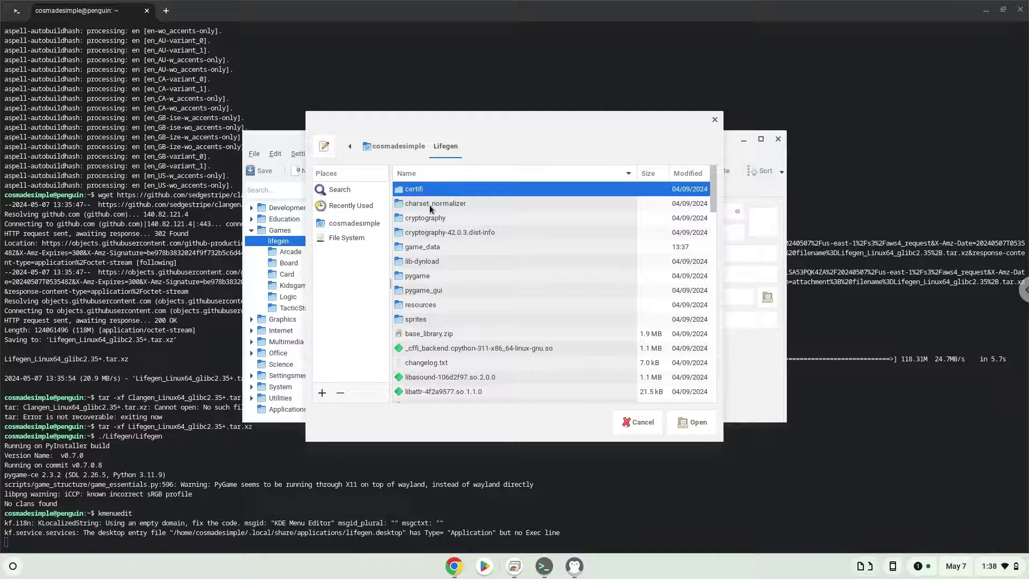
{"action": "scroll", "coordinate": [428, 241], "scroll_direction": "down", "scroll_amount": 5}
{"action": "scroll", "coordinate": [429, 241], "scroll_direction": "down", "scroll_amount": 10}
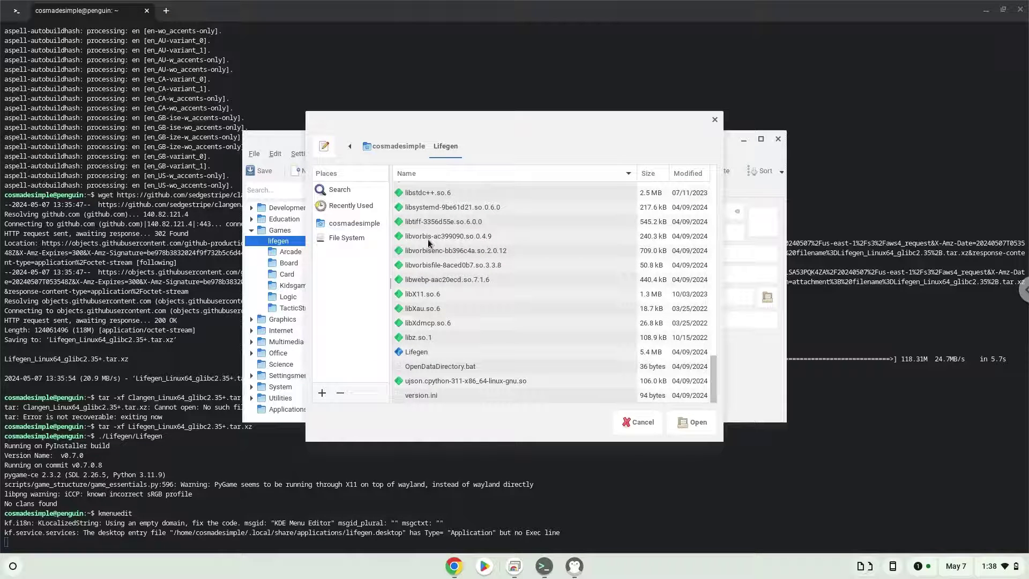
{"action": "left_click", "coordinate": [412, 355]}
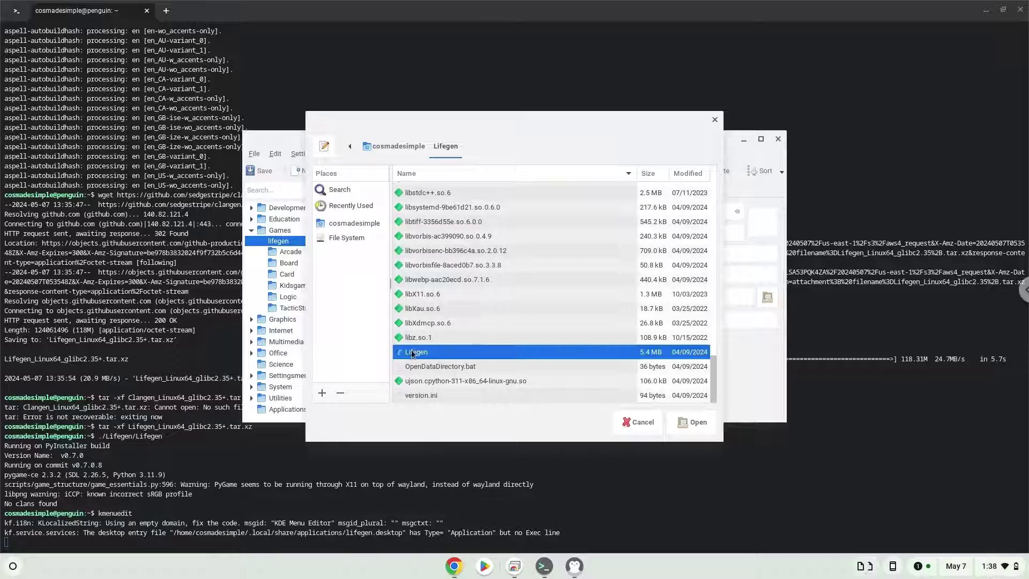
{"action": "left_click", "coordinate": [685, 426]}
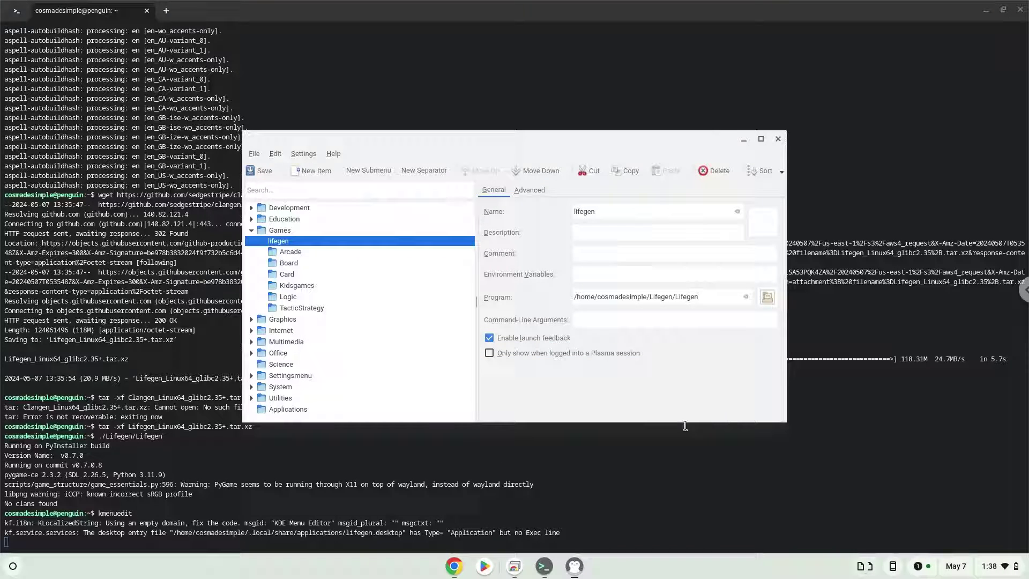
{"action": "left_click", "coordinate": [264, 169]}
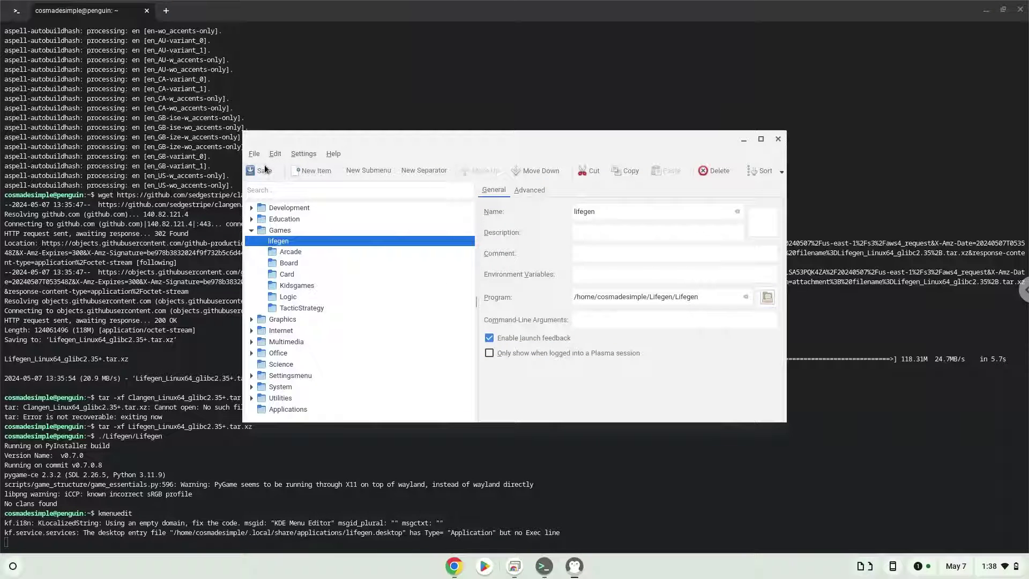